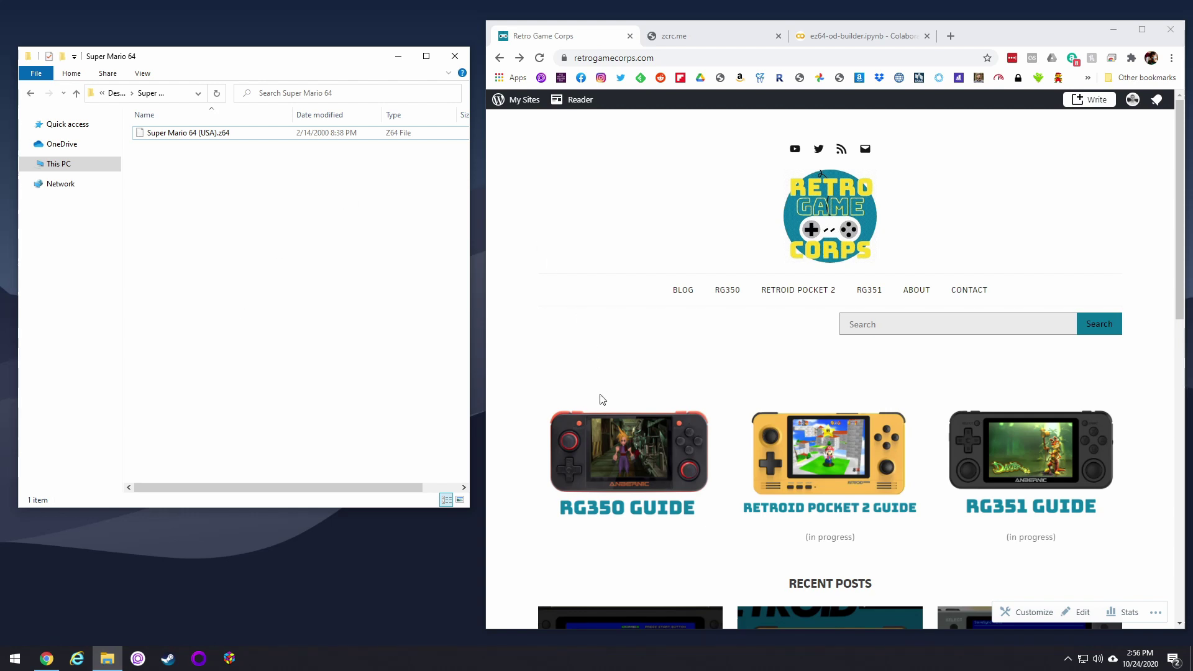
Step: Open the RG350 guide's firmware backup and update article at the section on upgrading the official firmware
left_click(621, 459)
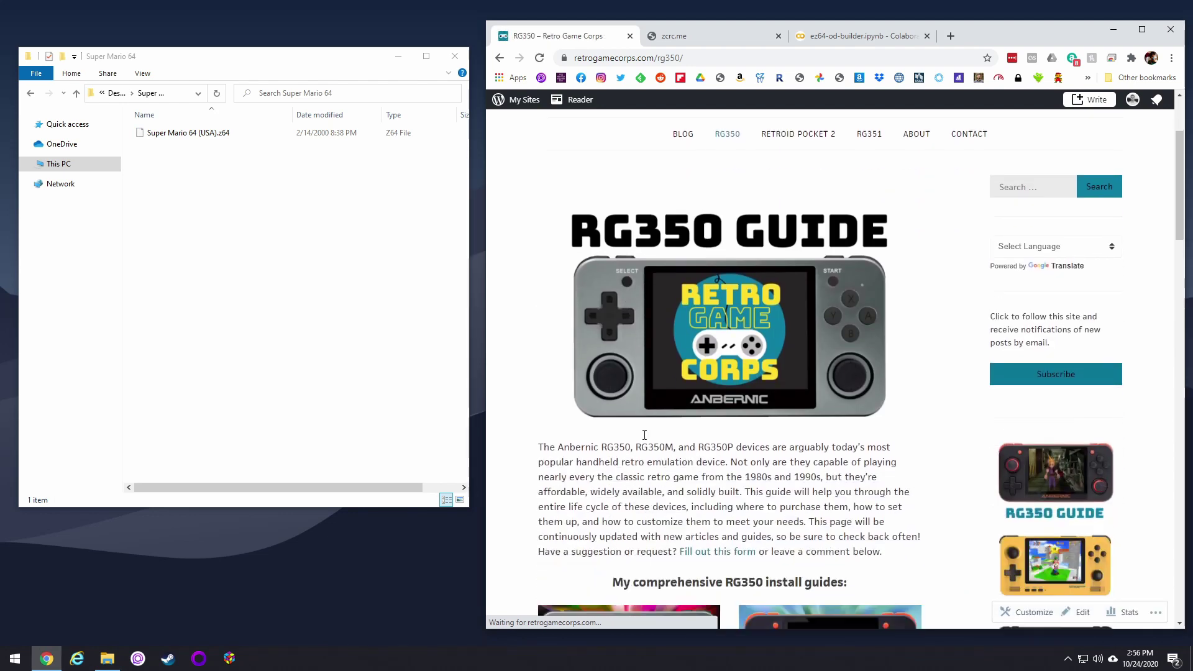
scroll(652, 472, "down", 12)
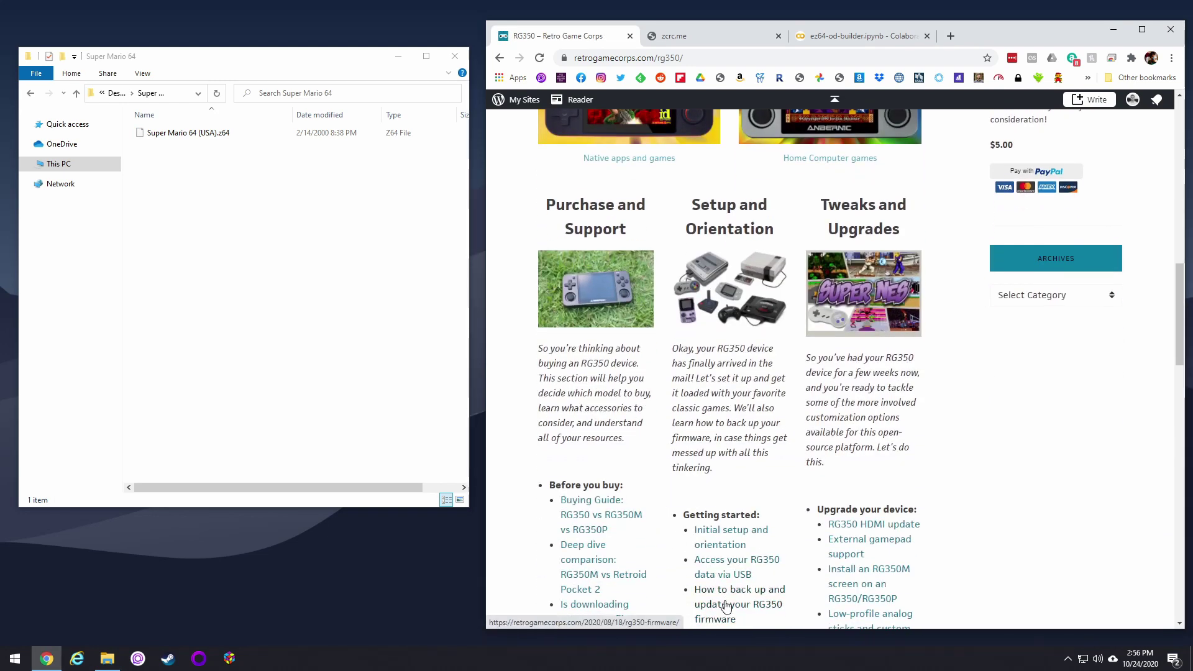
left_click(725, 604)
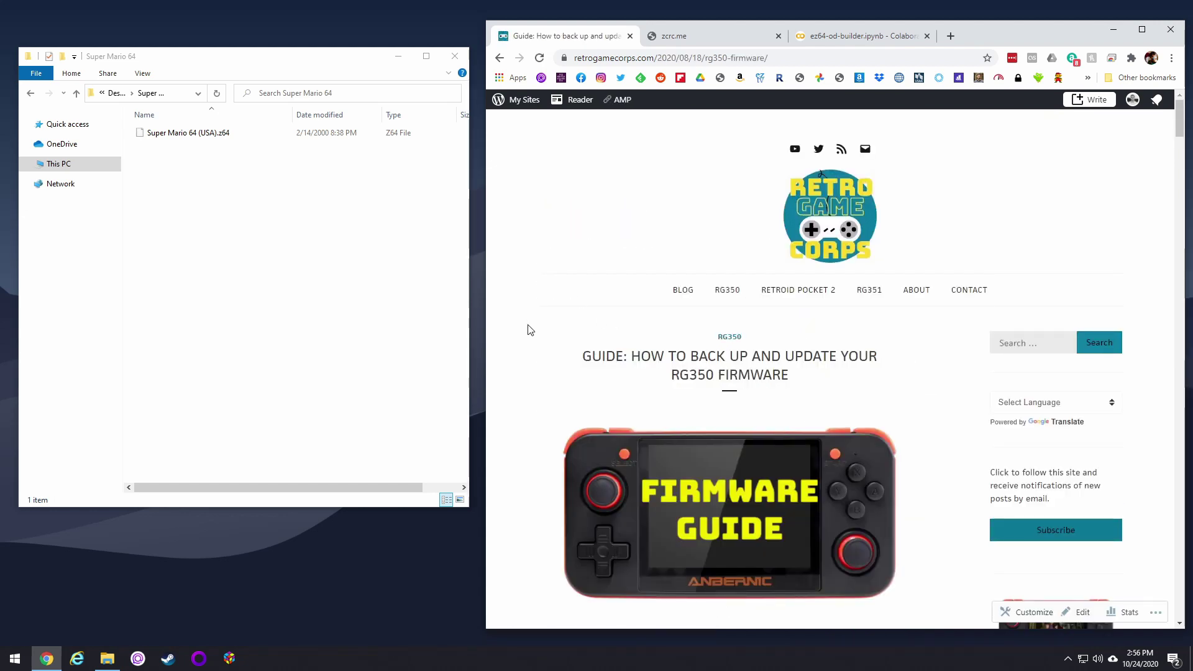
scroll(529, 330, "down", 10)
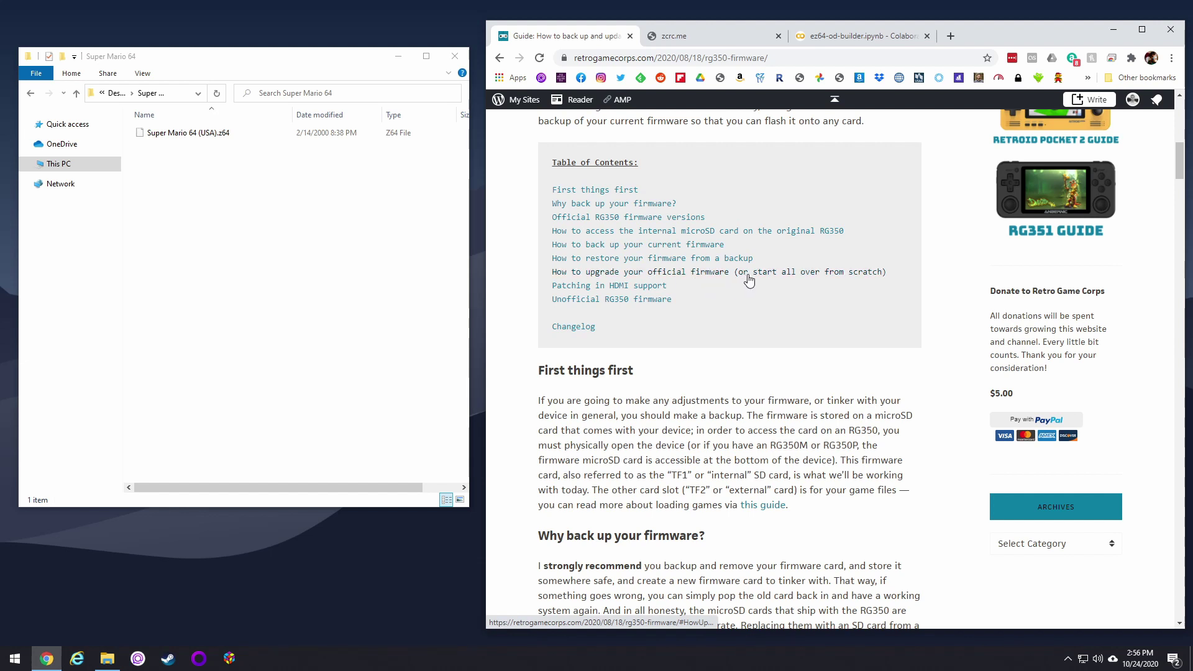
left_click(866, 277)
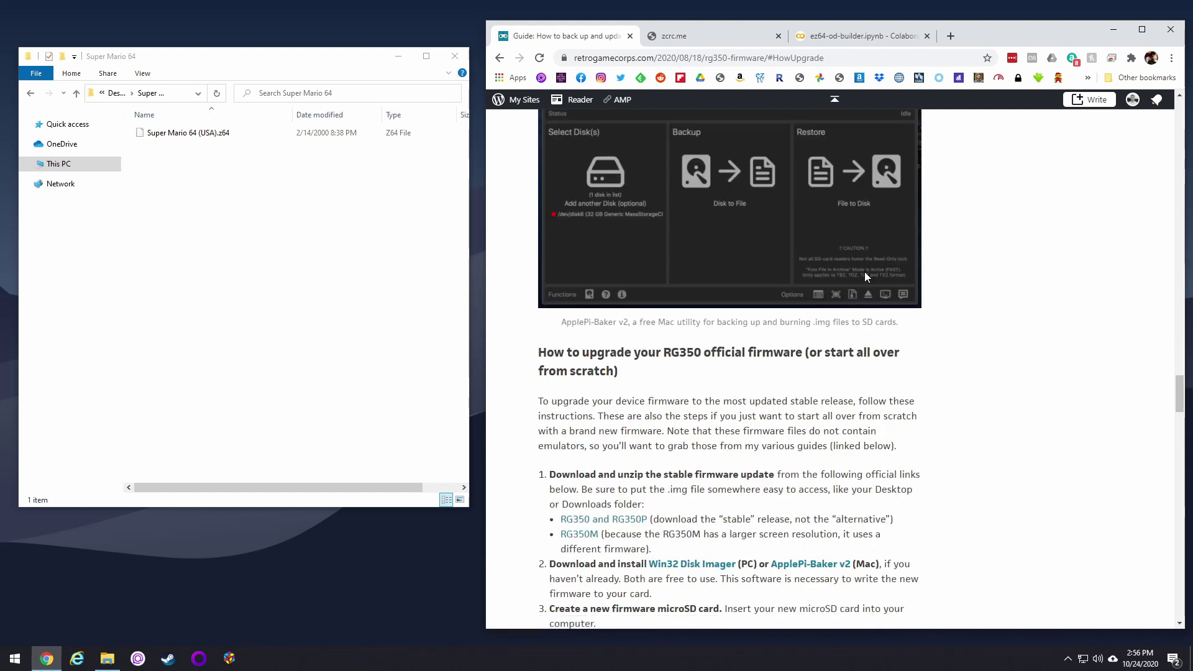
scroll(747, 479, "down", 1)
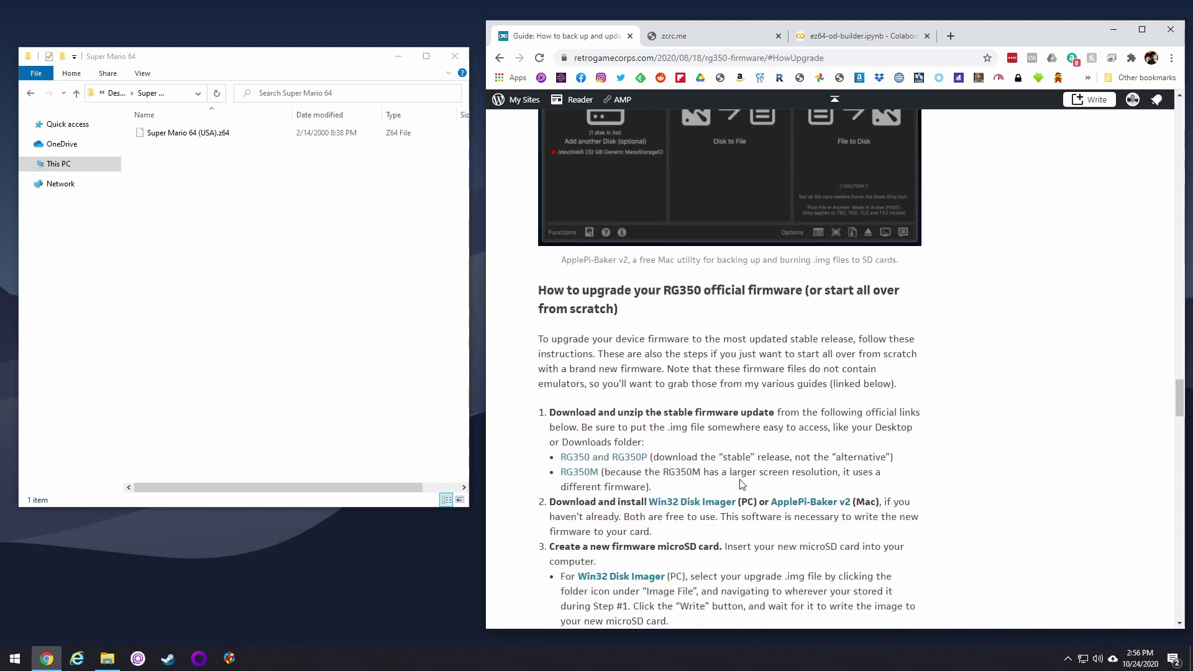
Step: Download the stable RG350M firmware archive sd_image.7z into the Super Mario 64 folder on the Desktop
left_click(578, 475)
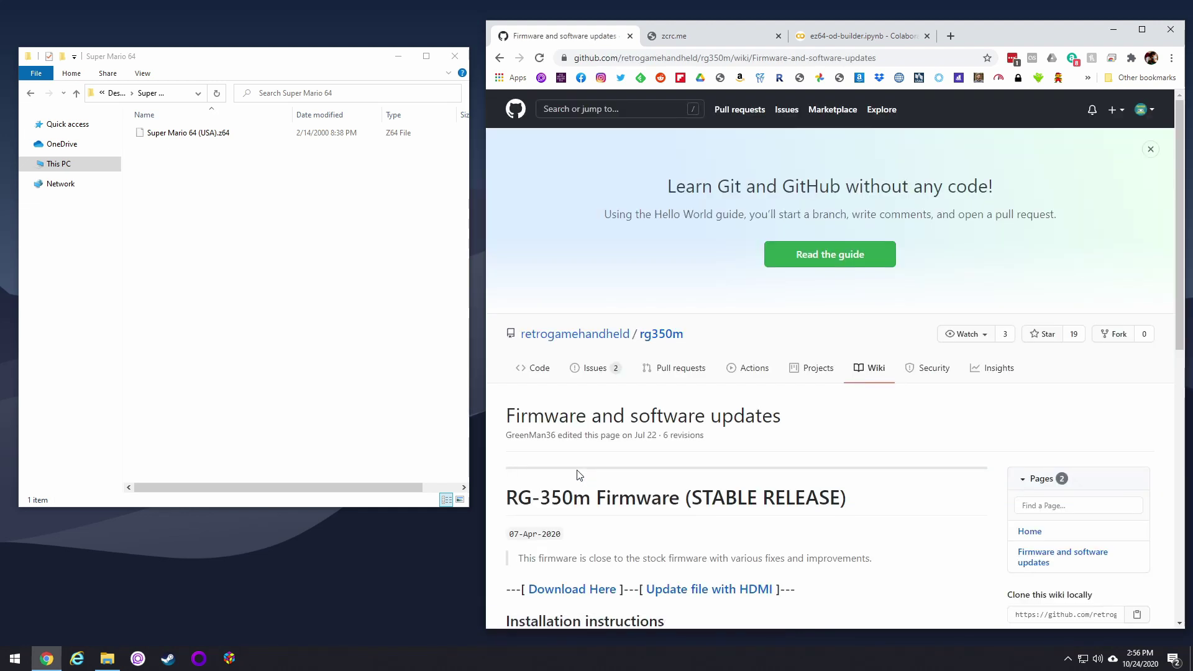
scroll(652, 463, "down", 5)
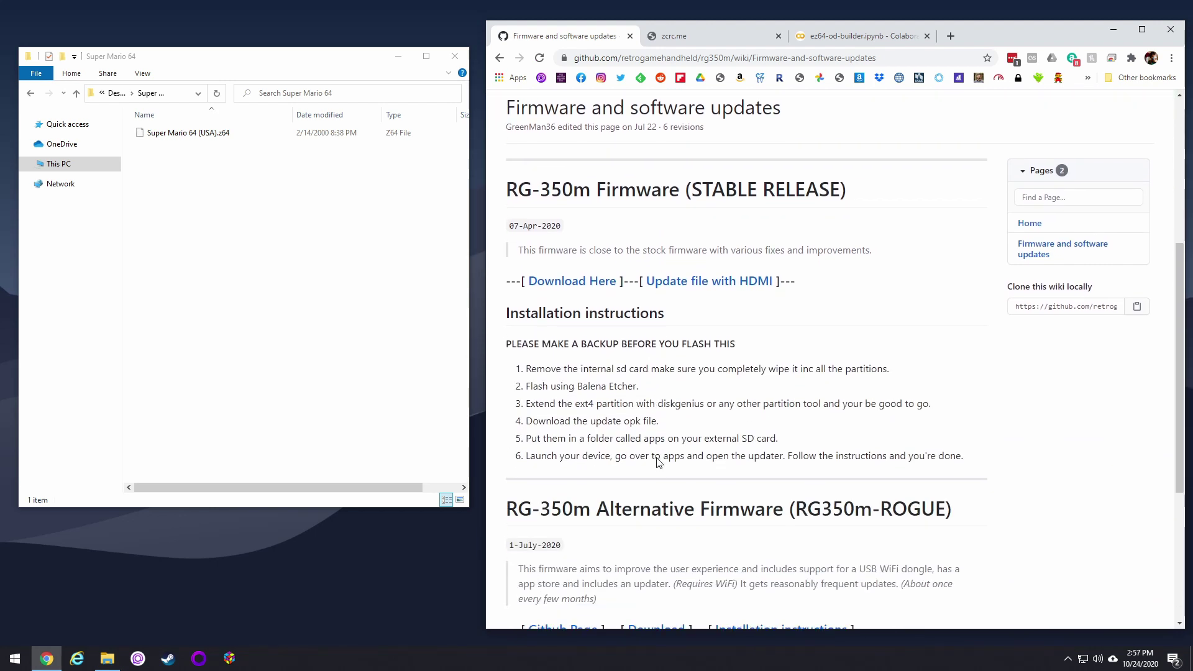
left_click(569, 278)
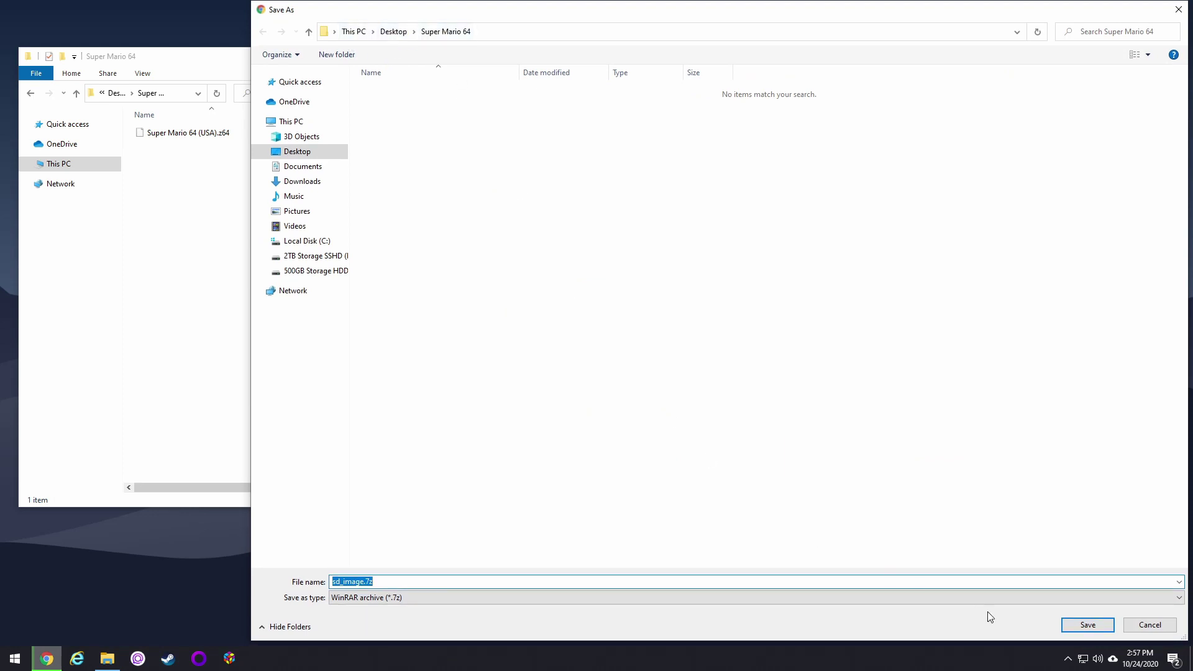
left_click(1089, 625)
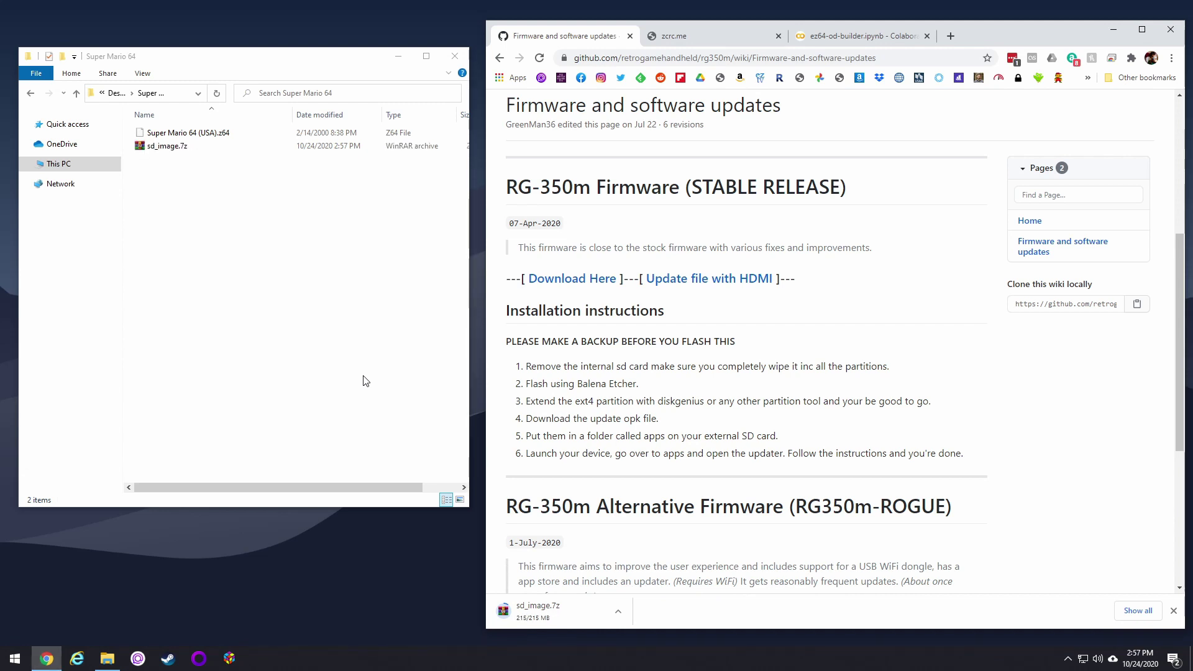
Step: Extract sd_image.img from sd_image.7z into the Super Mario 64 folder and delete the archive
left_click(159, 148)
double_click(158, 148)
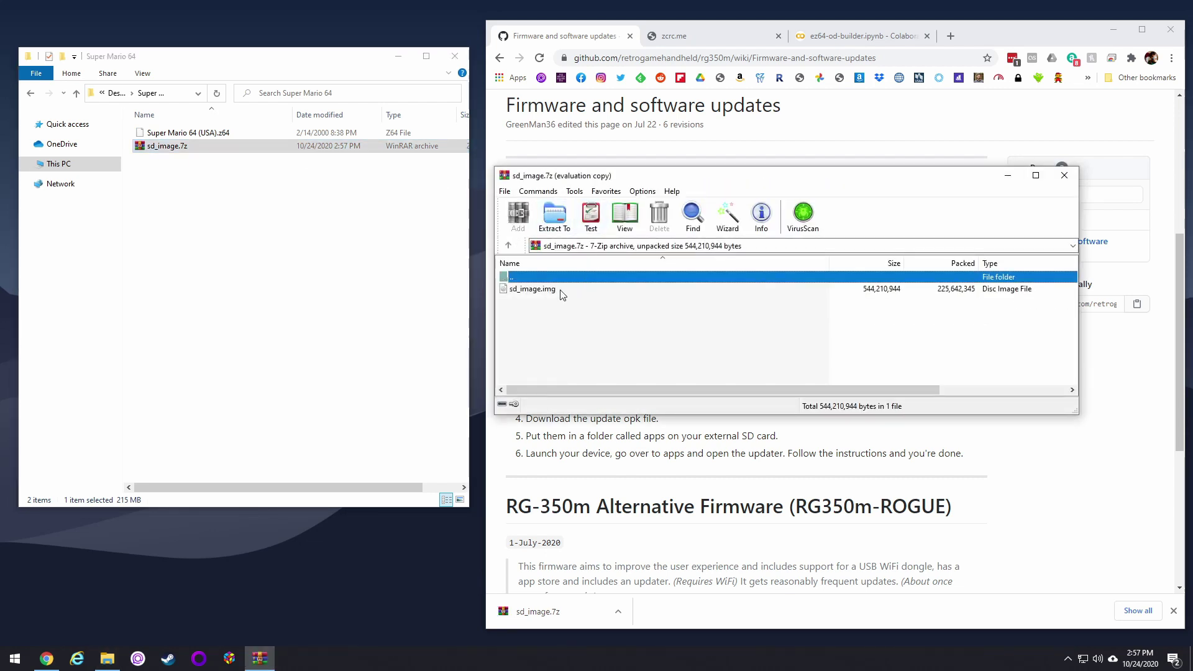
left_click(834, 297)
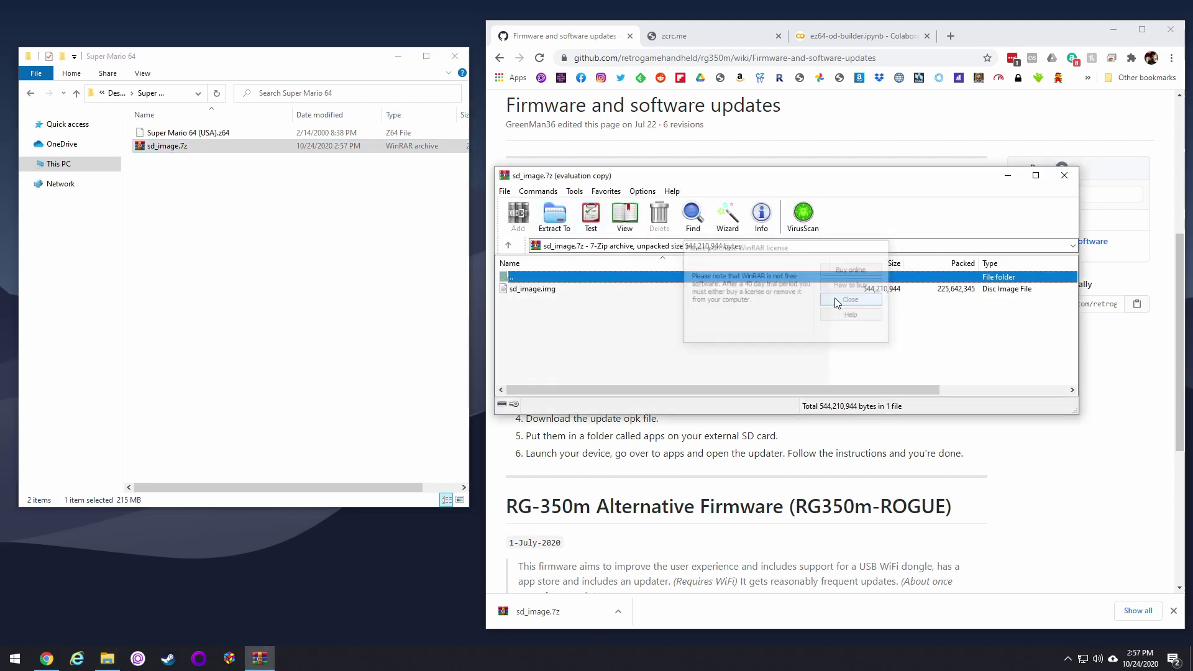
left_click_drag(520, 290, 419, 326)
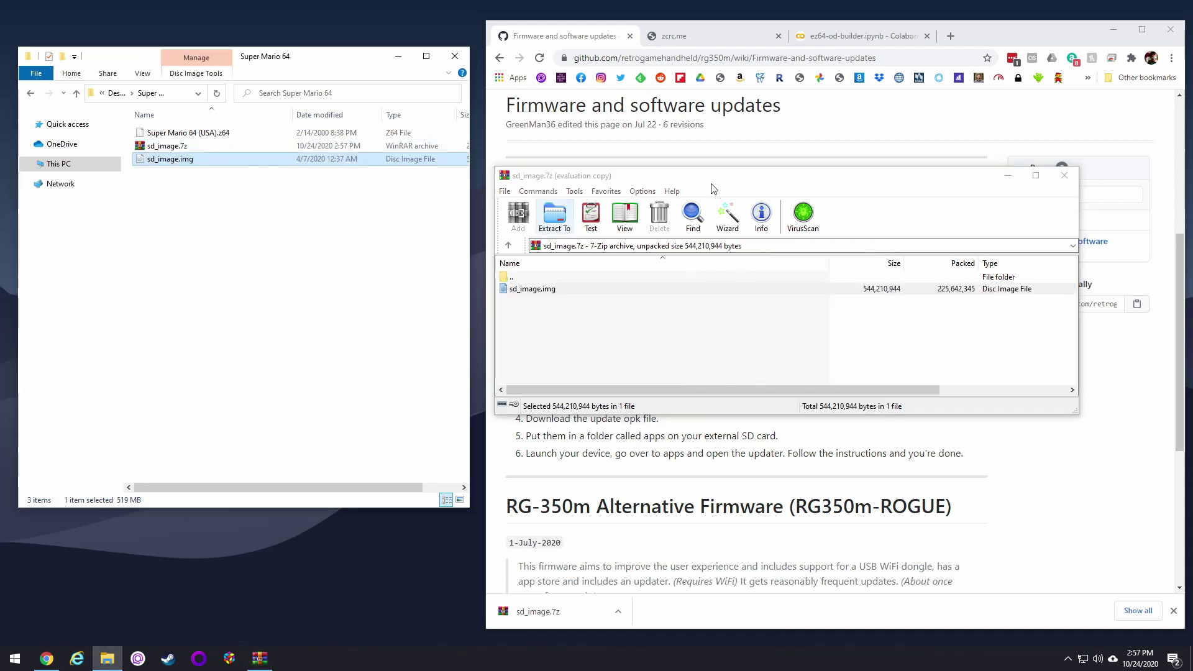
left_click(1065, 175)
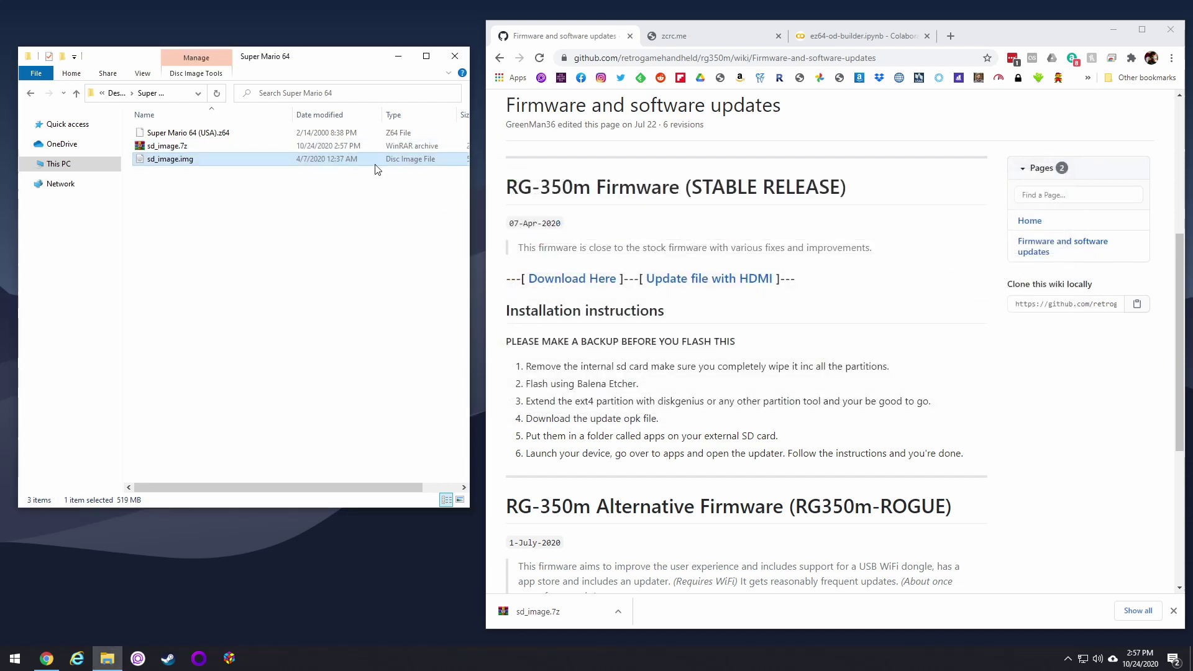
left_click(259, 145)
key("Delete")
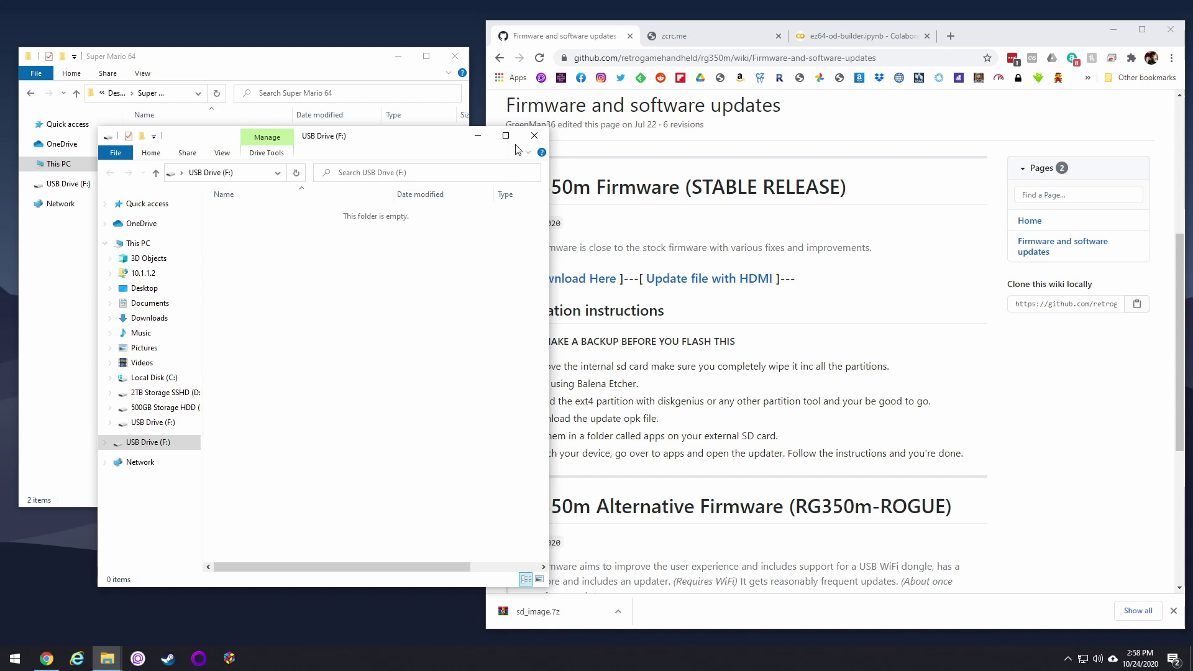
Step: Close the empty USB drive window and launch Win32 Disk Imager, allowing it to make changes to the device
left_click(535, 135)
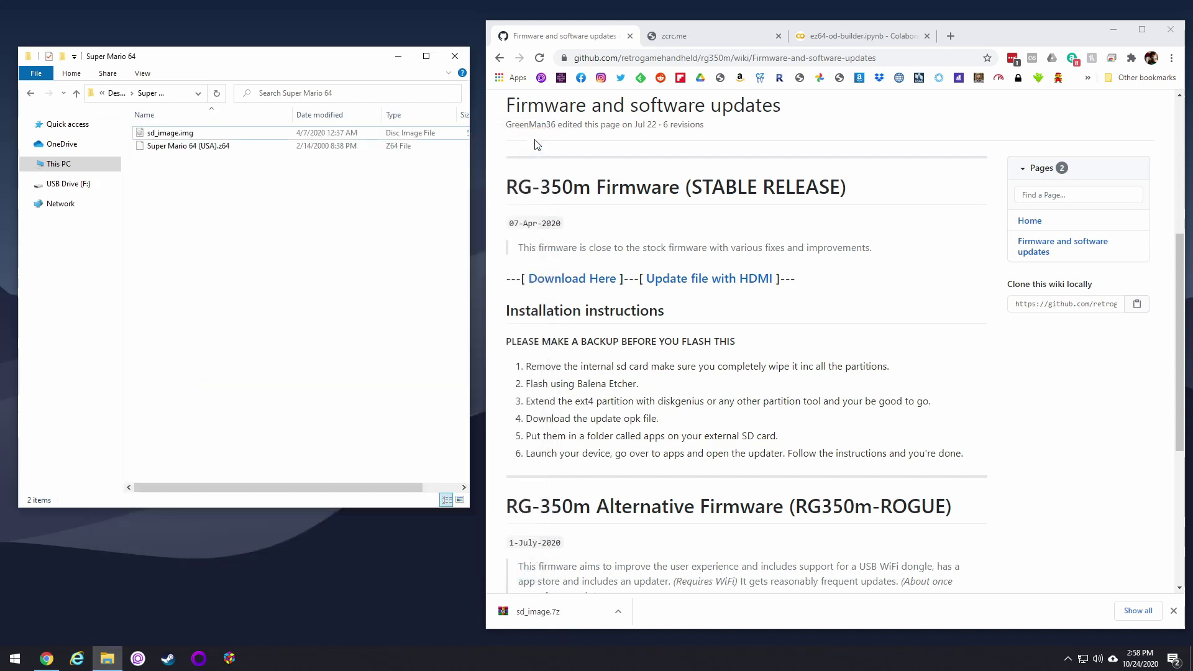
left_click(13, 658)
type("win32")
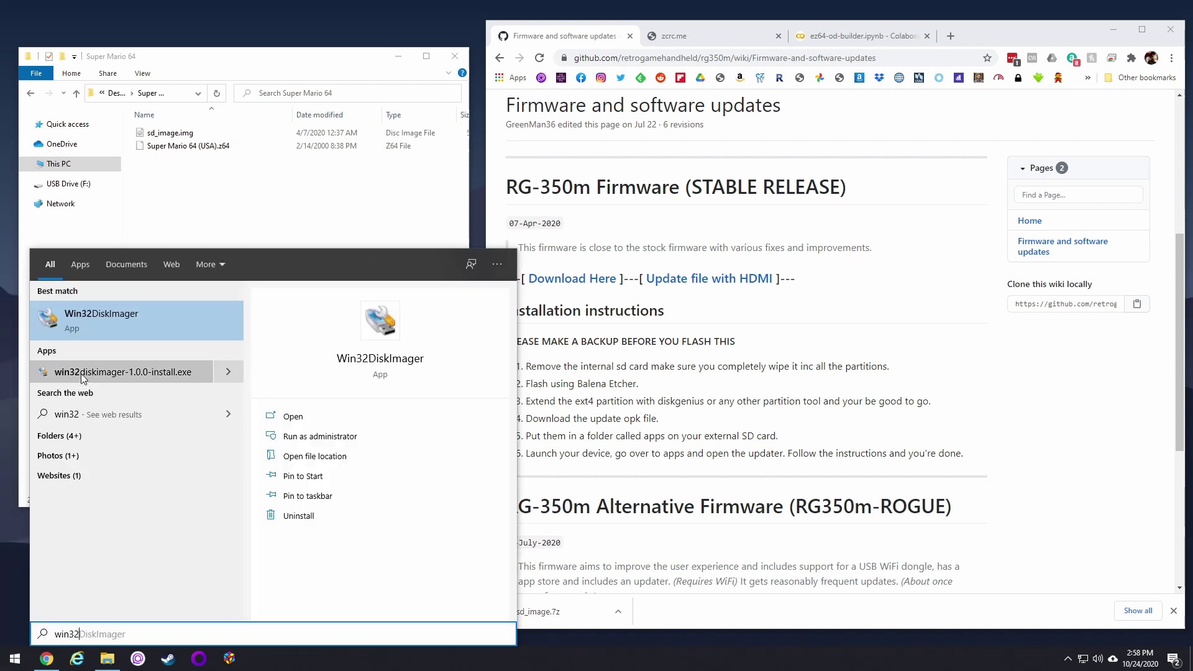
left_click(124, 322)
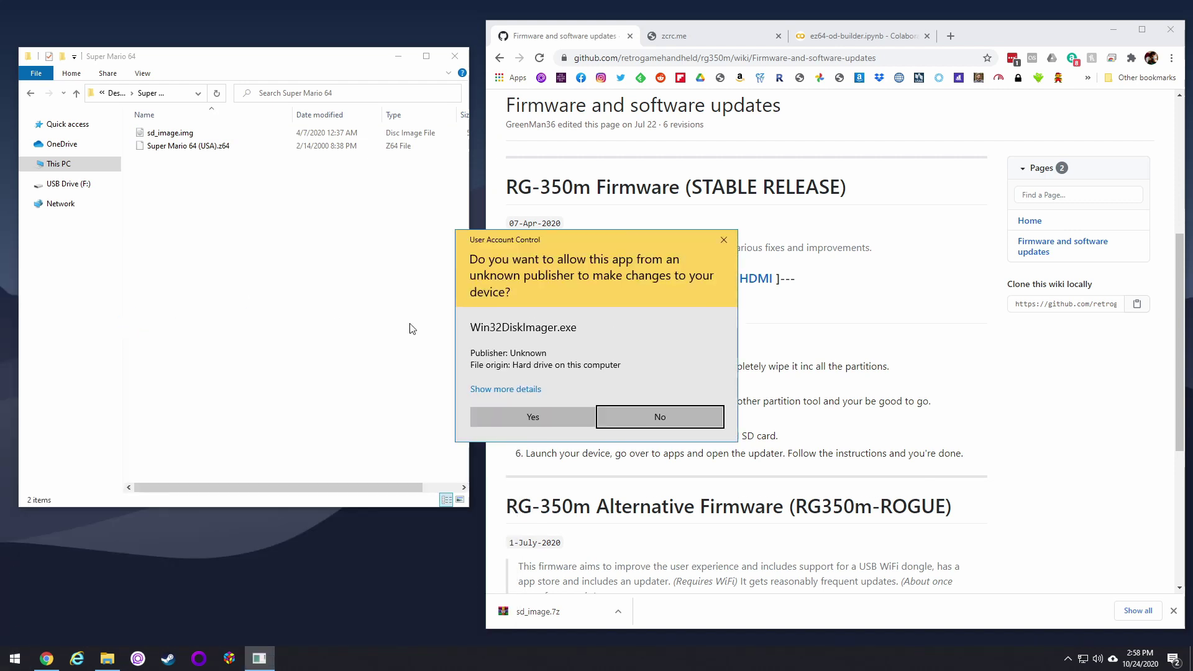
left_click(509, 420)
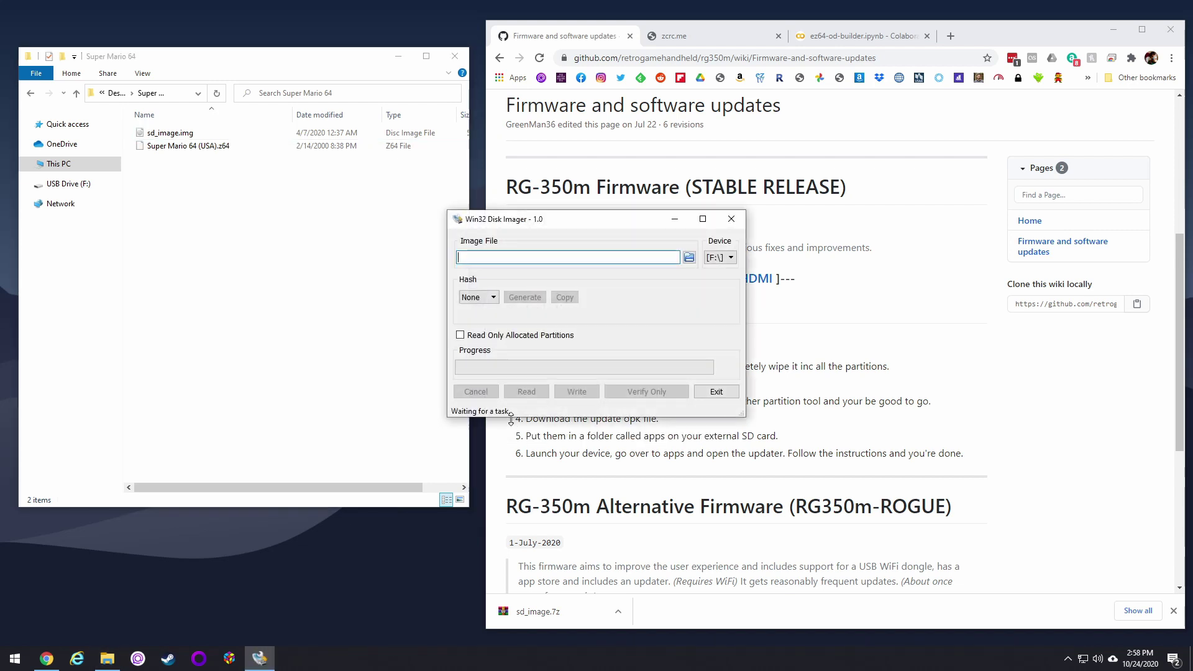
Step: Load sd_image.img from the Desktop's Super Mario 64 folder as the image file
left_click(689, 258)
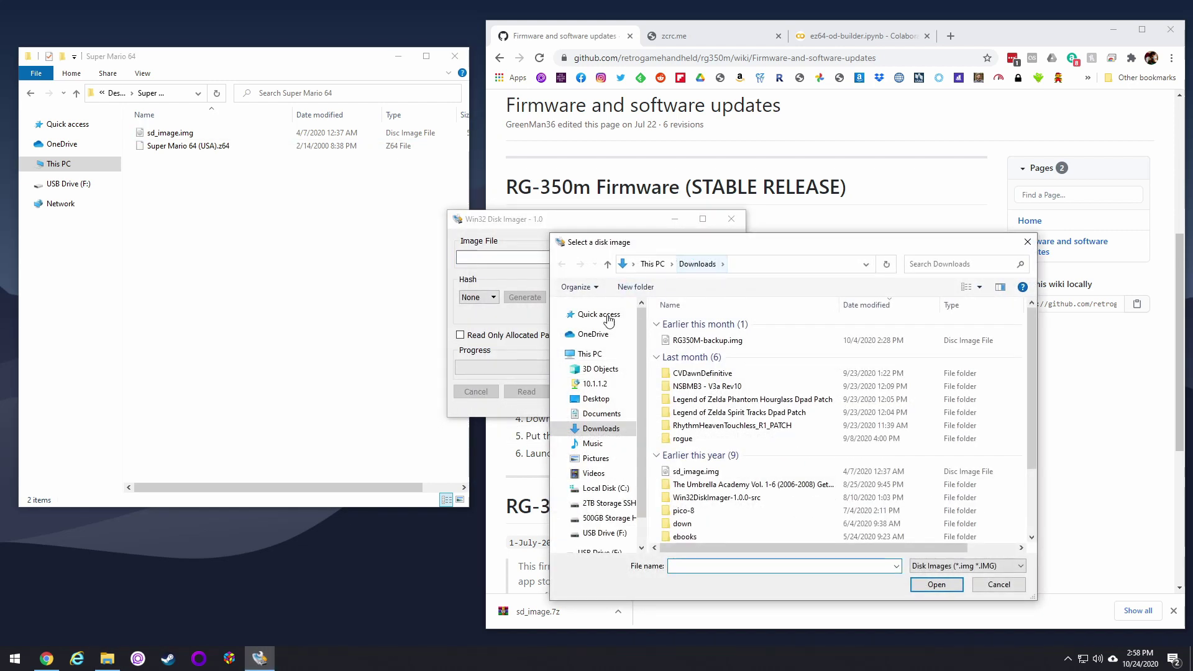
left_click(597, 398)
scroll(738, 457, "down", 2)
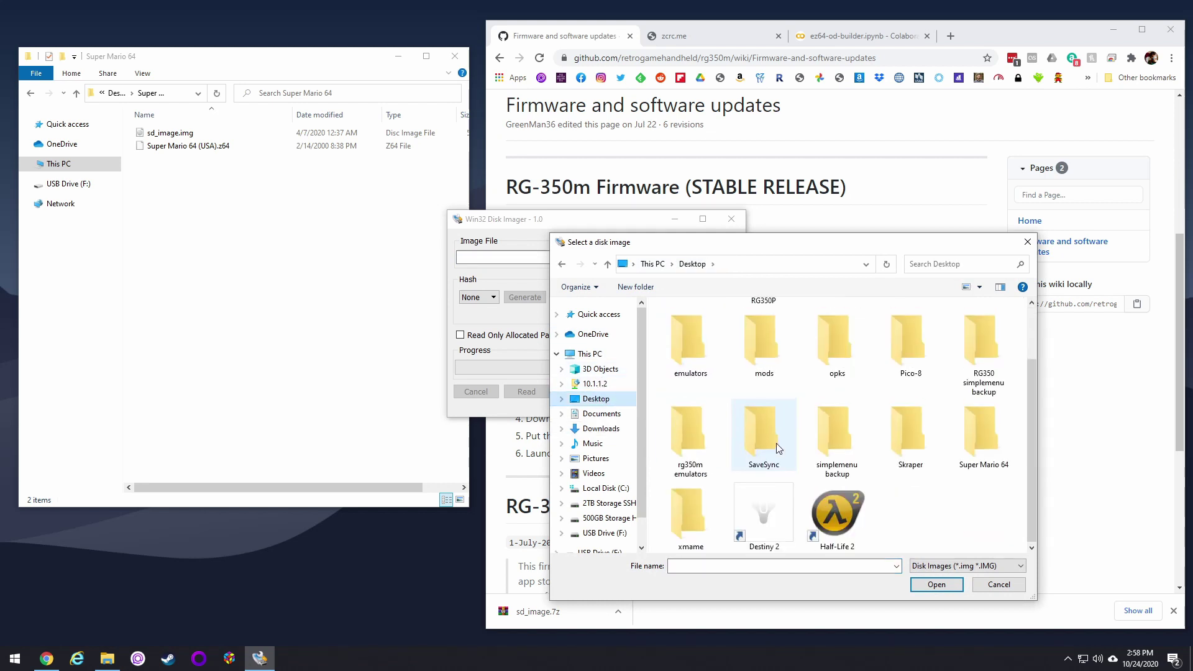
double_click(998, 440)
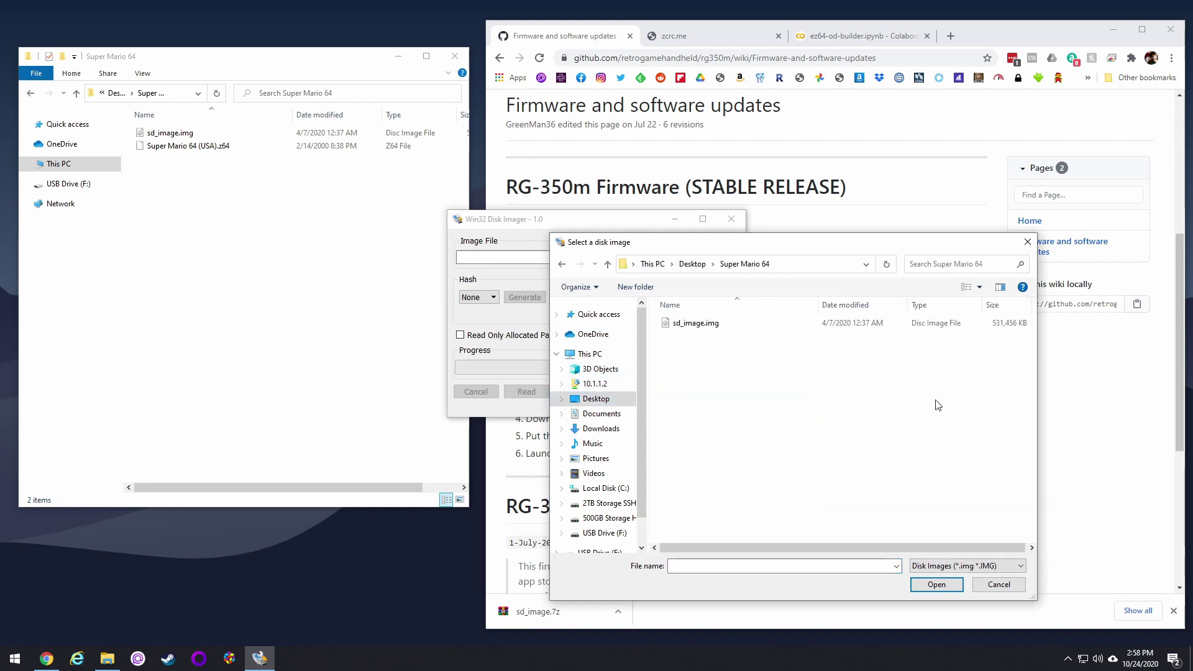
left_click(678, 326)
left_click(932, 586)
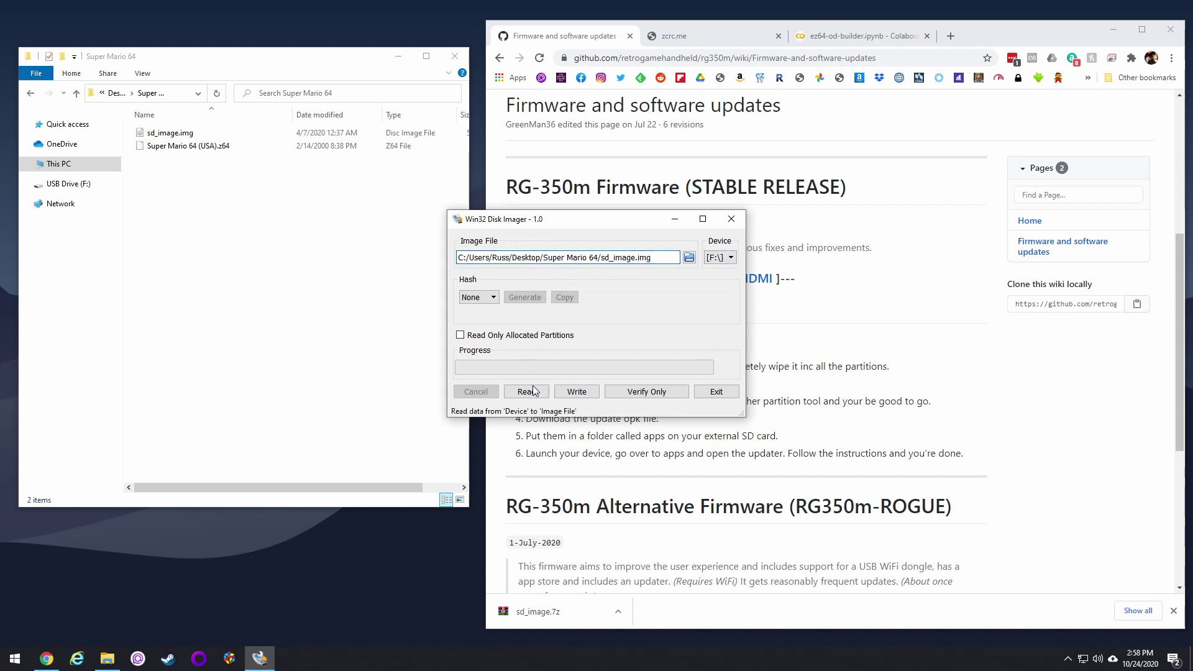
Step: Write the firmware image to the microSD card on drive F: and exit Win32 Disk Imager
left_click(574, 394)
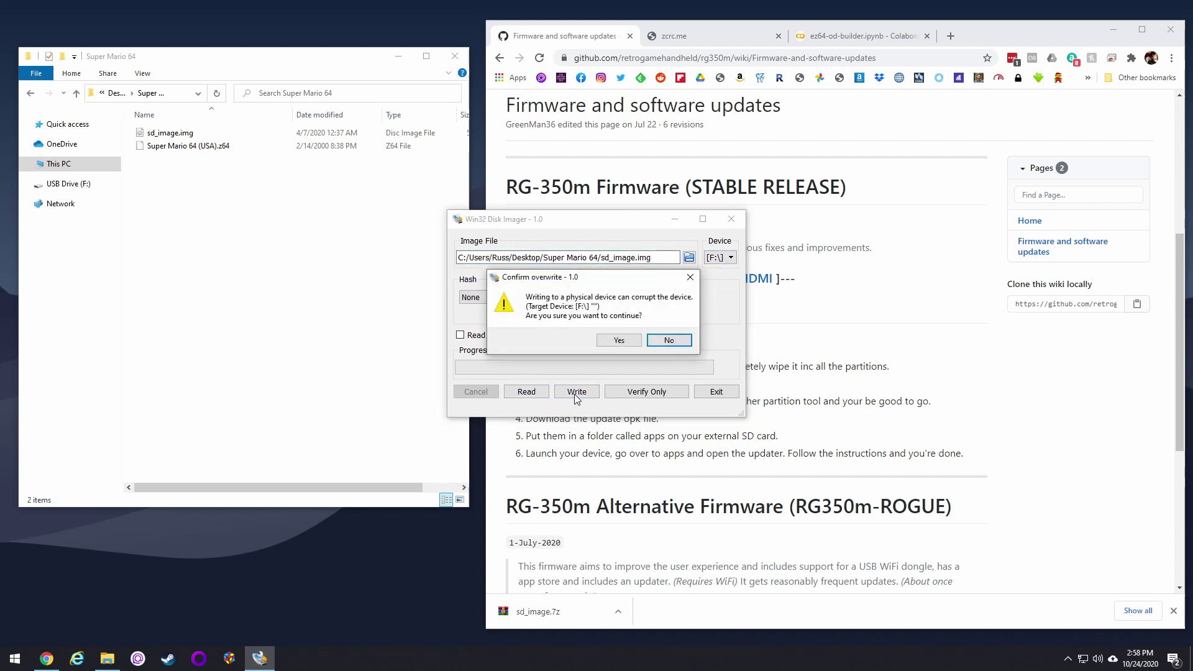
left_click(611, 342)
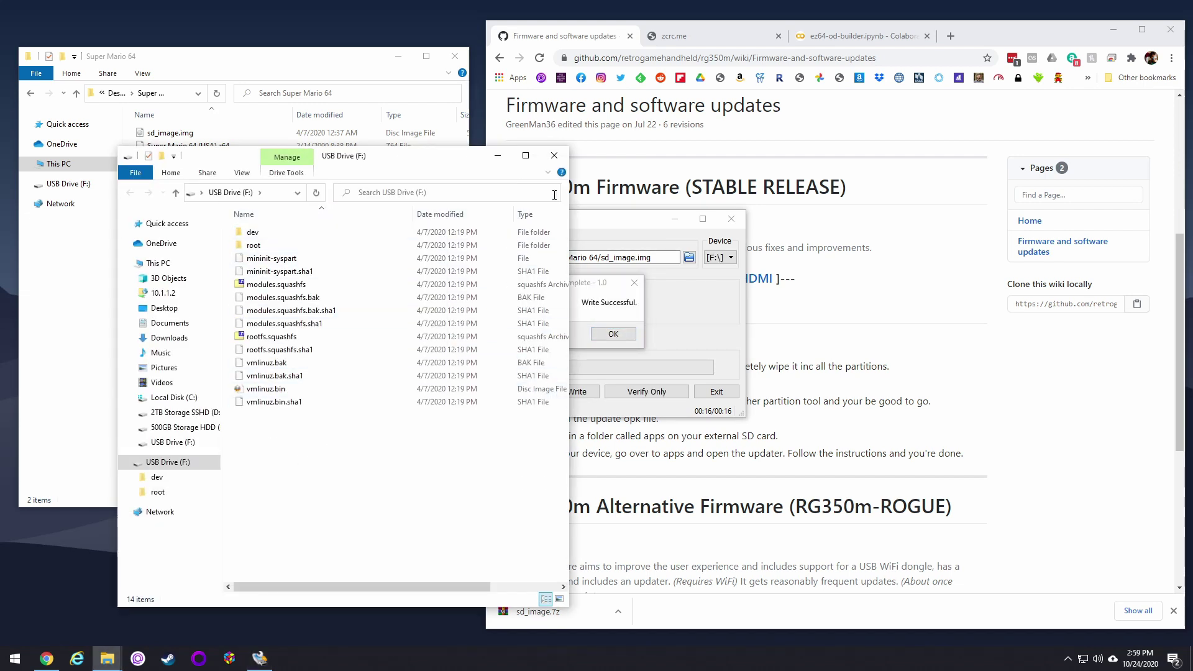
left_click(554, 156)
left_click(610, 337)
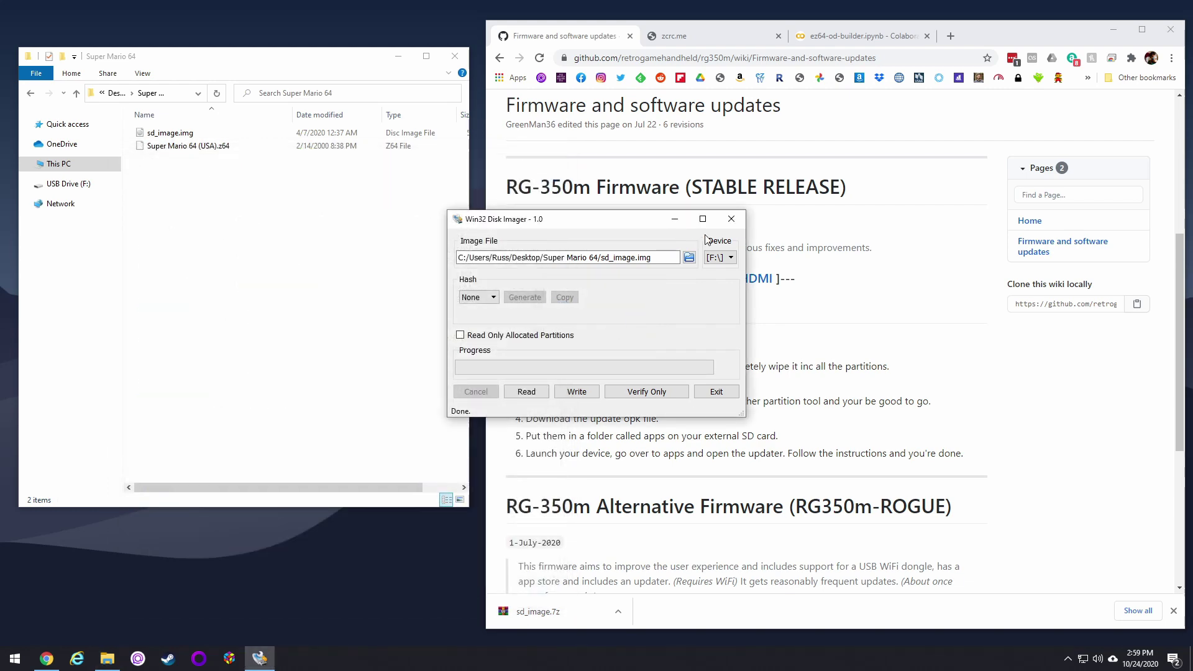
left_click(721, 392)
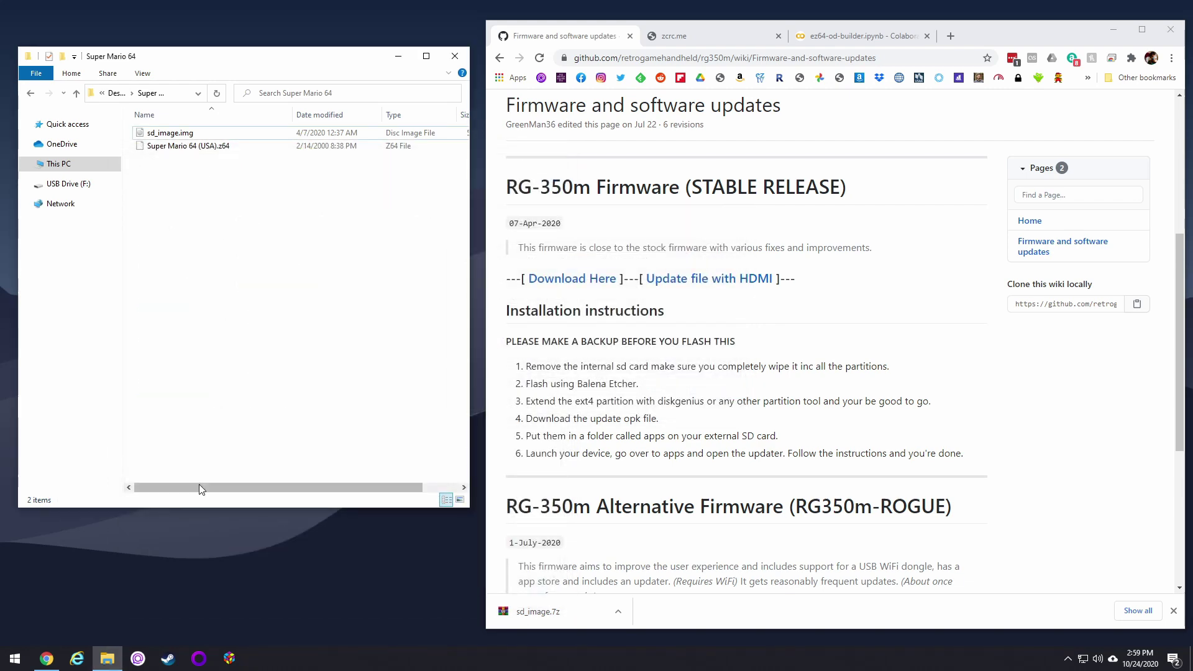
Step: Launch DiskGenius and allow it to make changes to the device
left_click(21, 663)
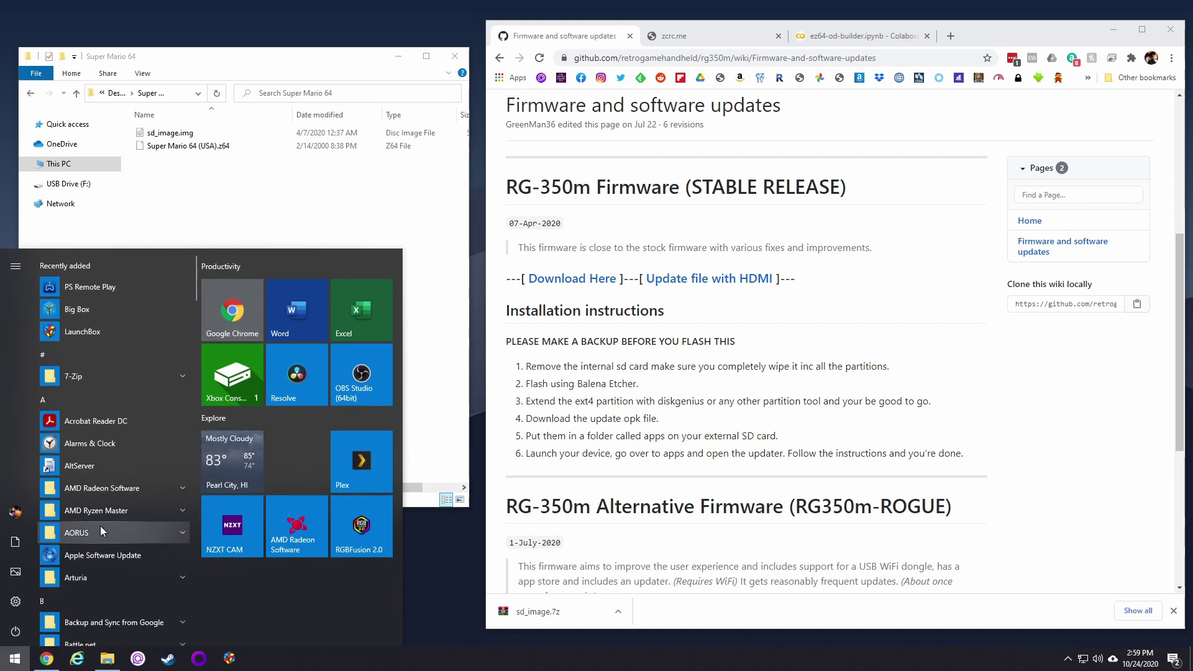
type("disk")
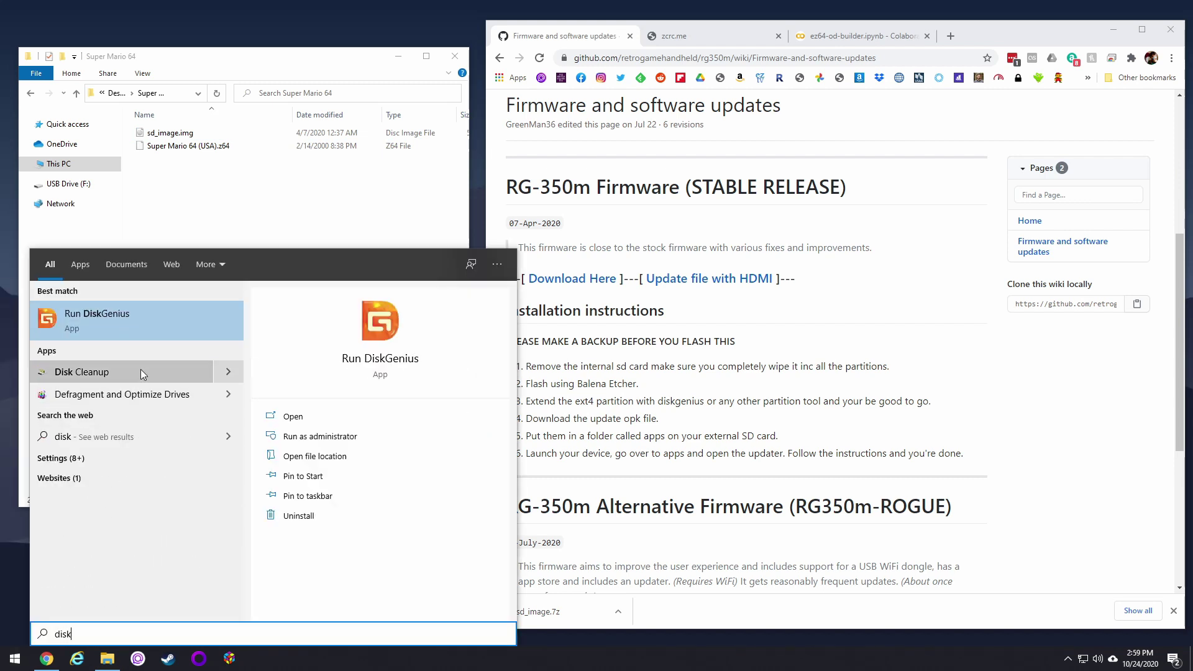
left_click(148, 327)
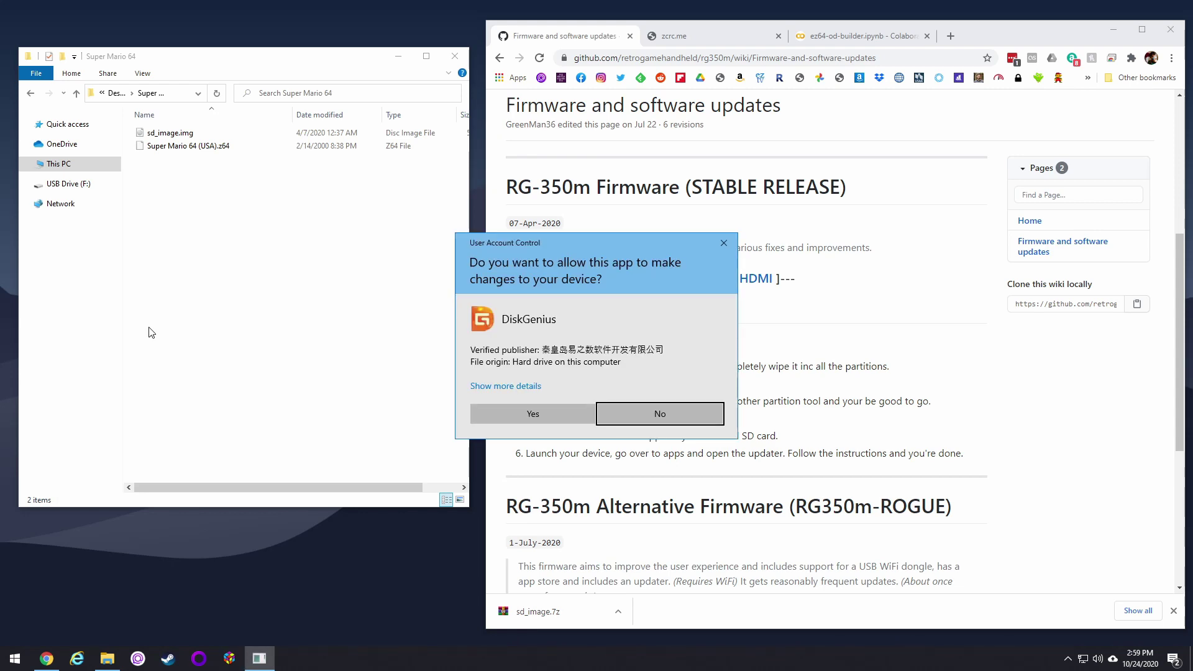
left_click(514, 415)
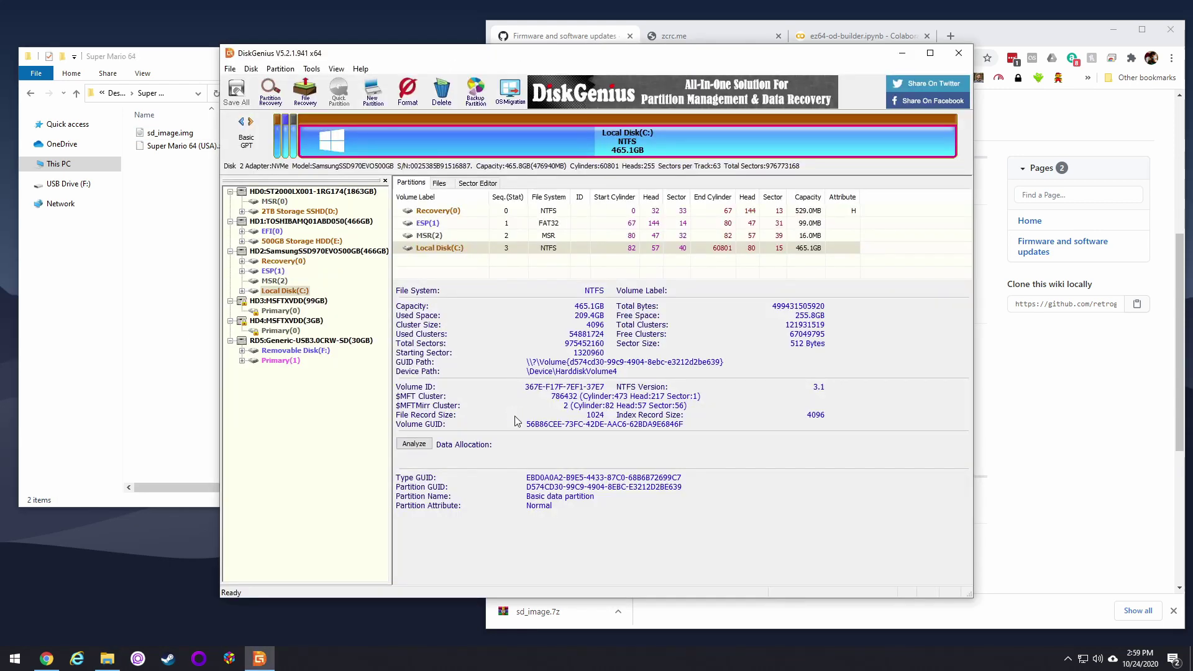
Step: Resize the card's EXT4 Primary(1) partition to 29.62GB so it fills the unallocated space, and exit DiskGenius
left_click(277, 365)
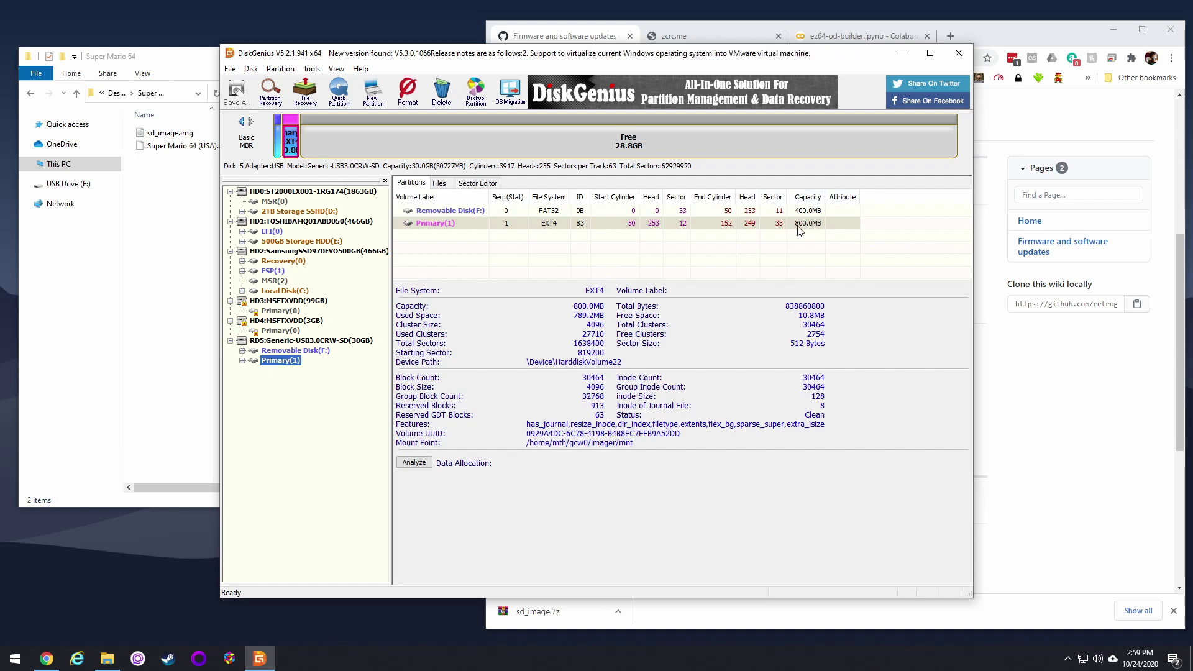
right_click(280, 363)
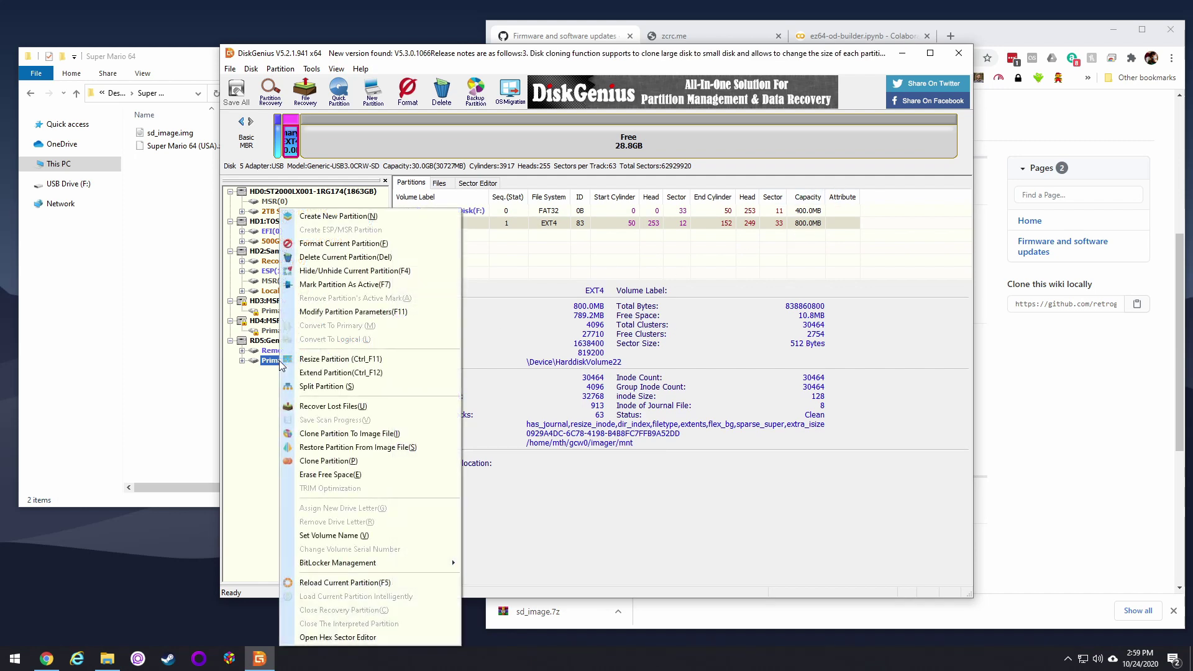
left_click(324, 364)
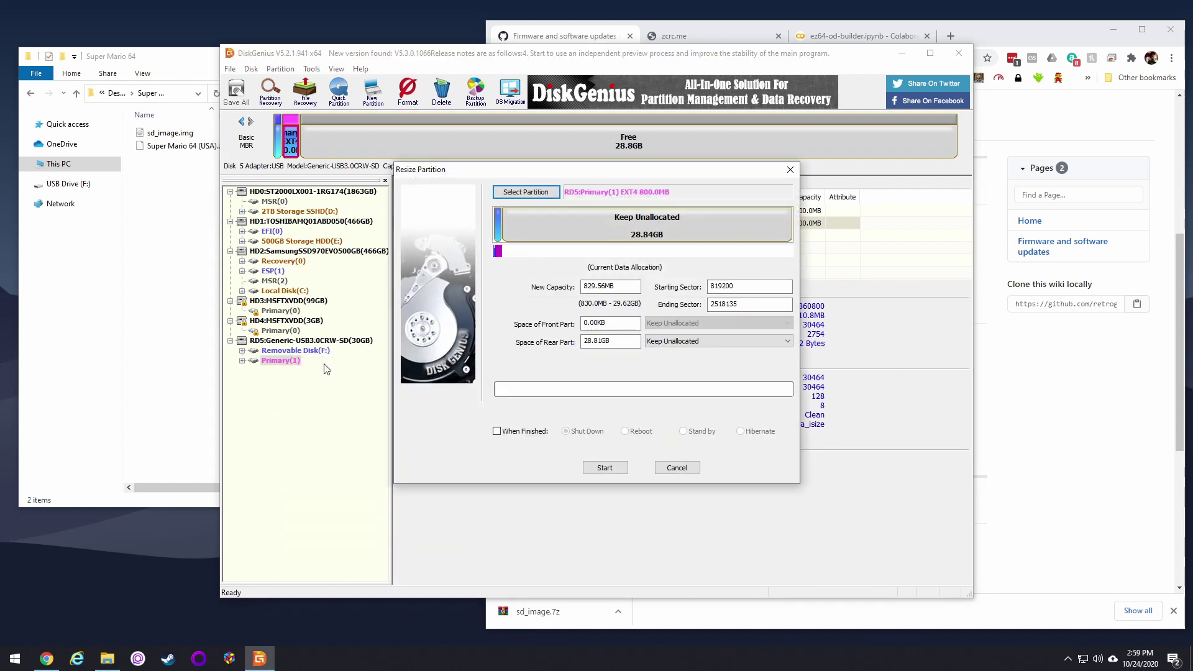
left_click_drag(502, 220, 796, 230)
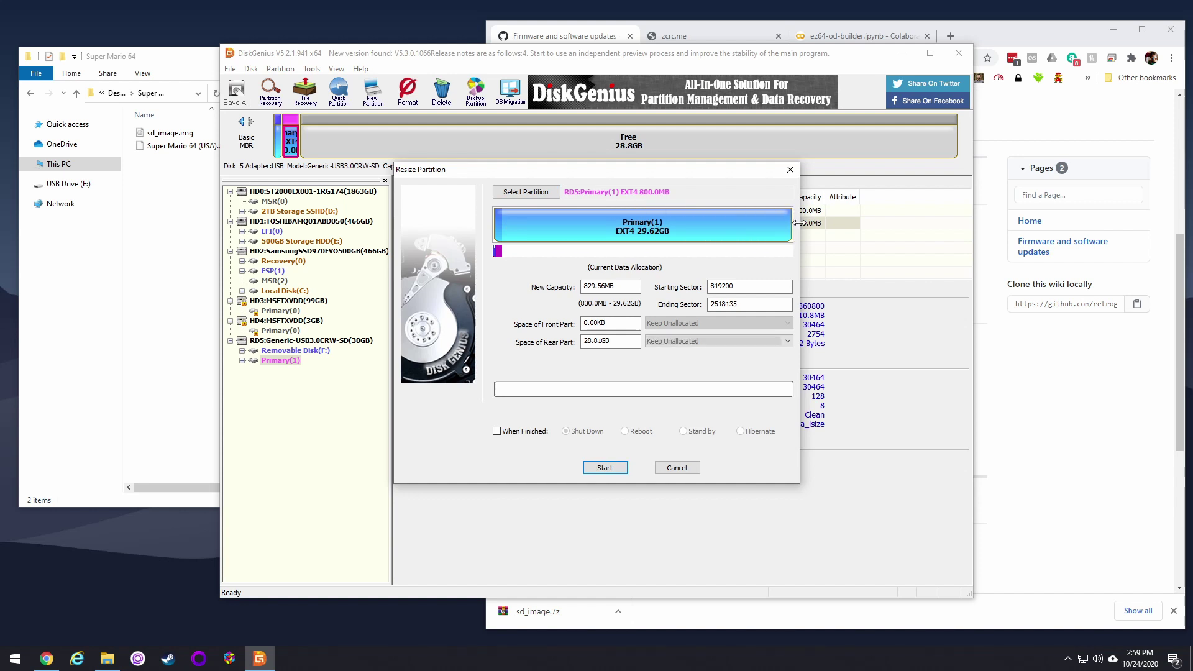
left_click(605, 470)
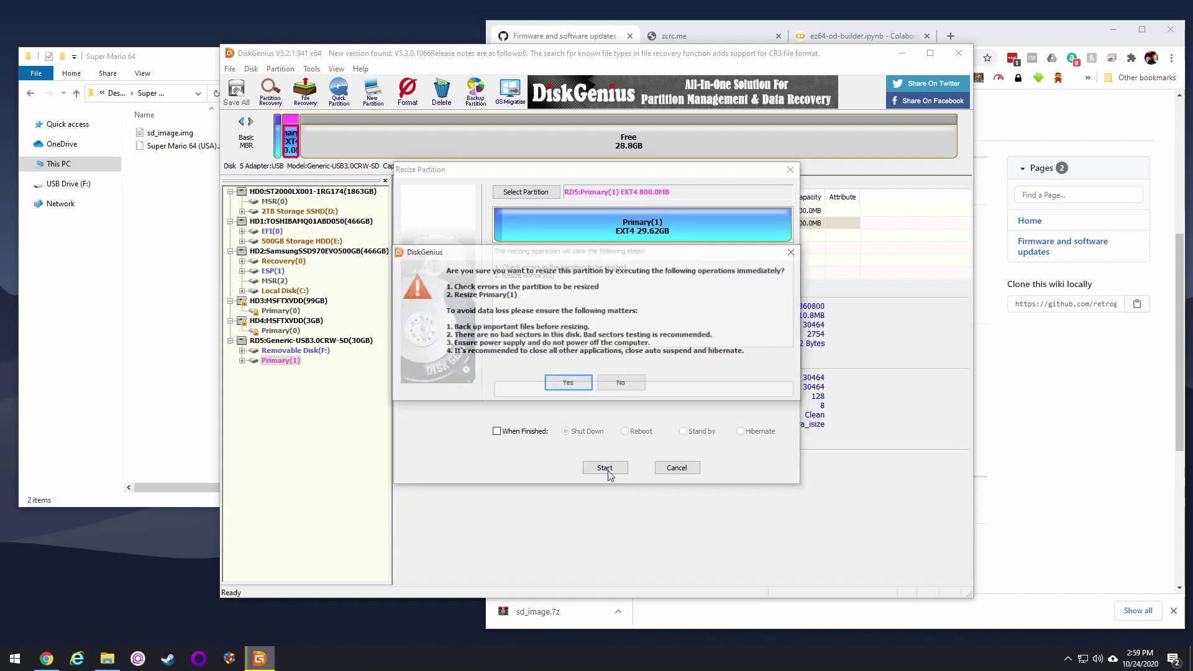
left_click(562, 384)
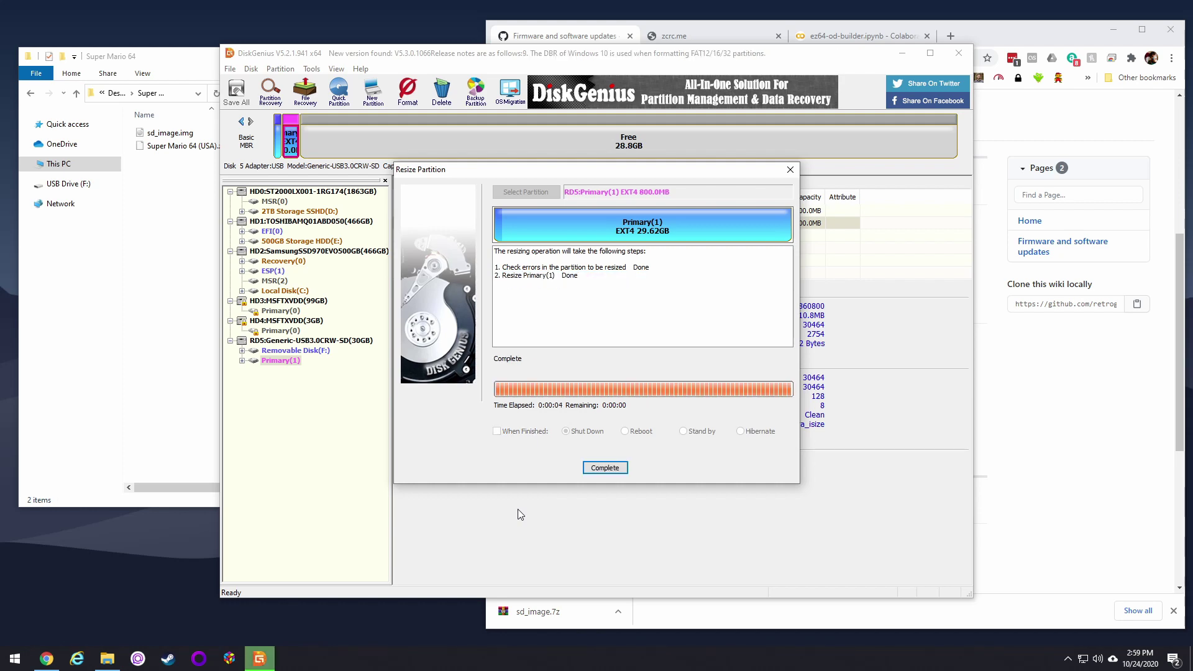
left_click(604, 468)
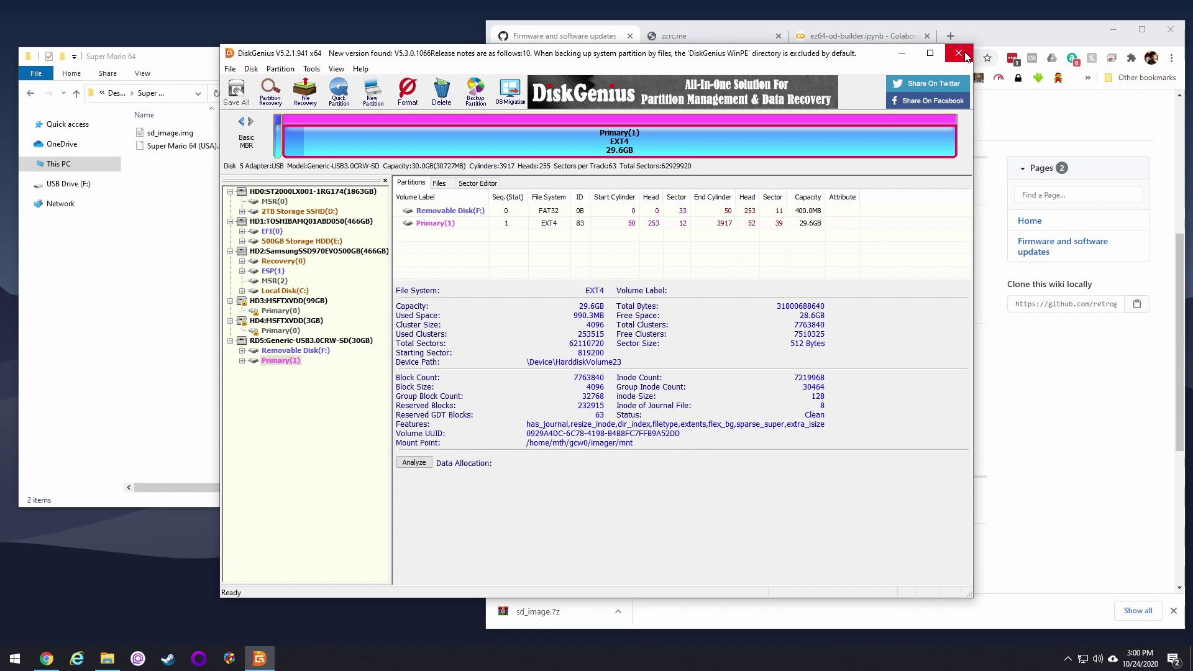
left_click(959, 54)
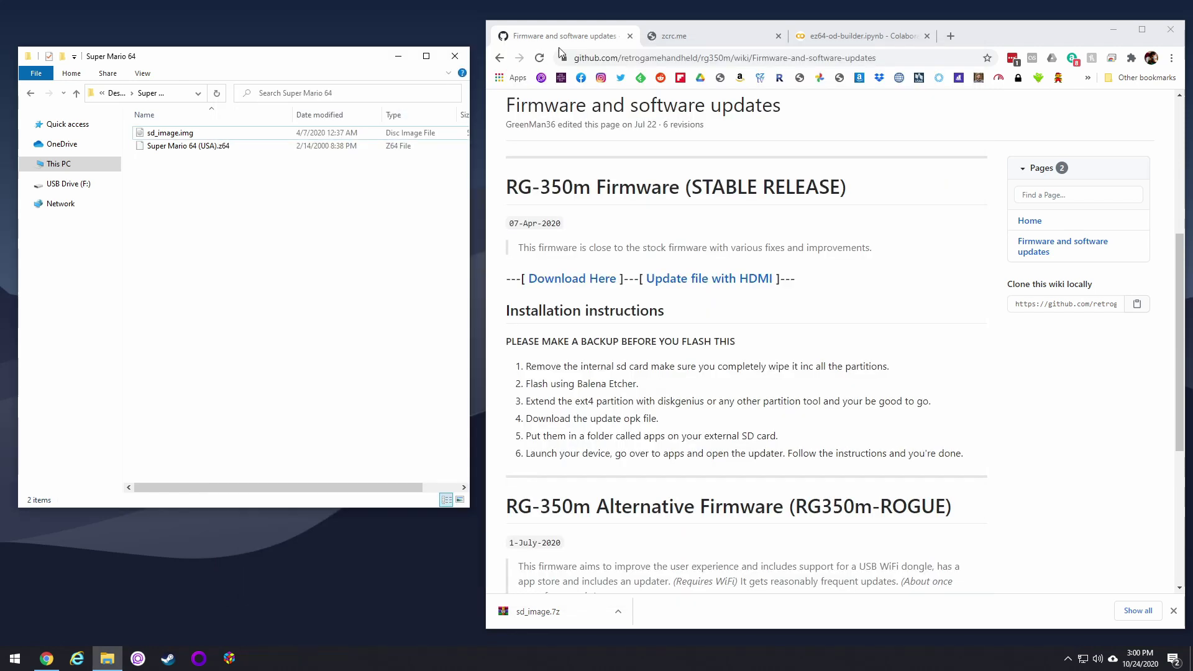
Step: Close the firmware wiki page and save gcw0-update-2020-10-25.opk from the zcrc.me OpenDingux nightly builds link into the Super Mario 64 folder
left_click(630, 36)
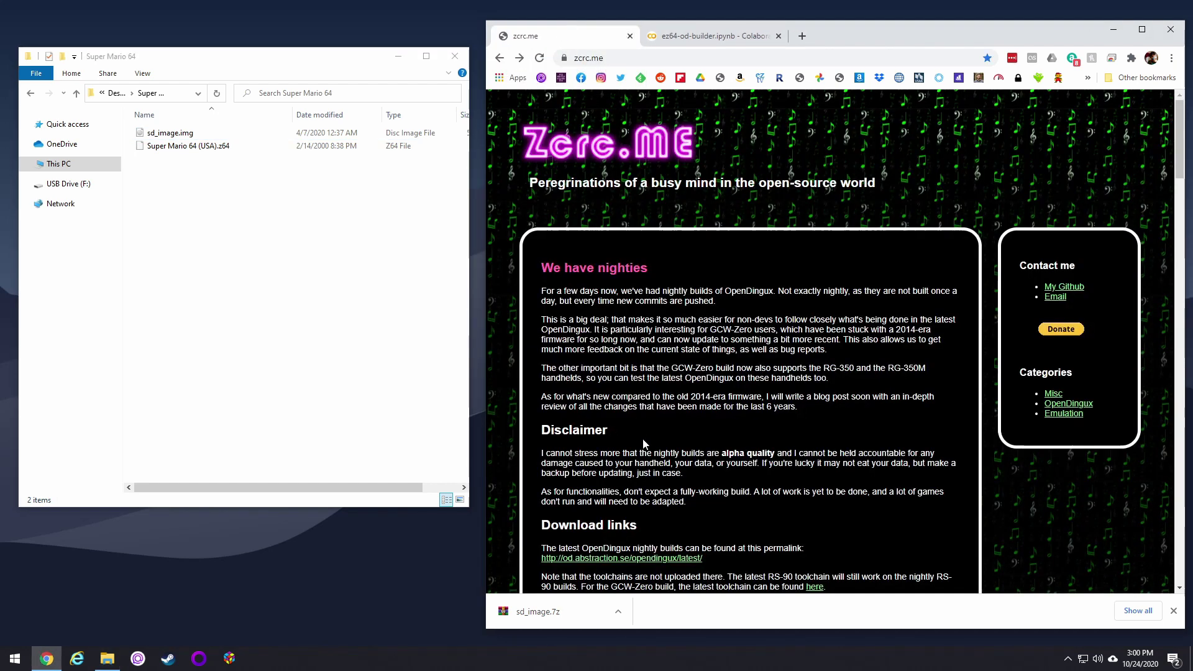
scroll(643, 443, "down", 3)
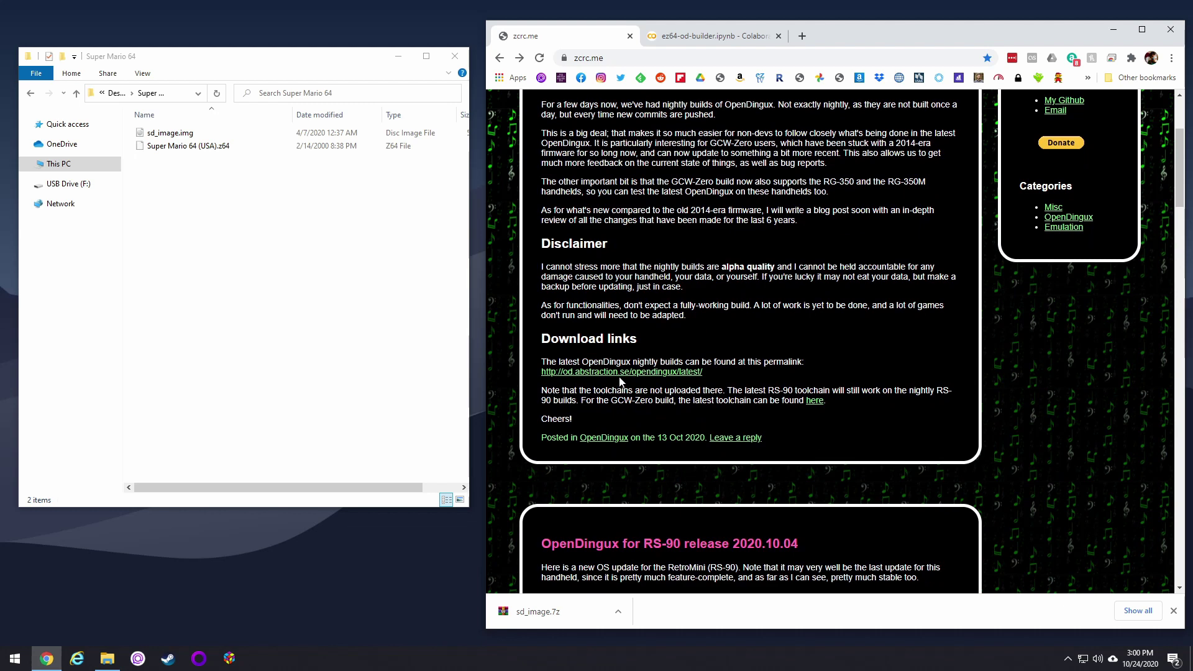
left_click(620, 372)
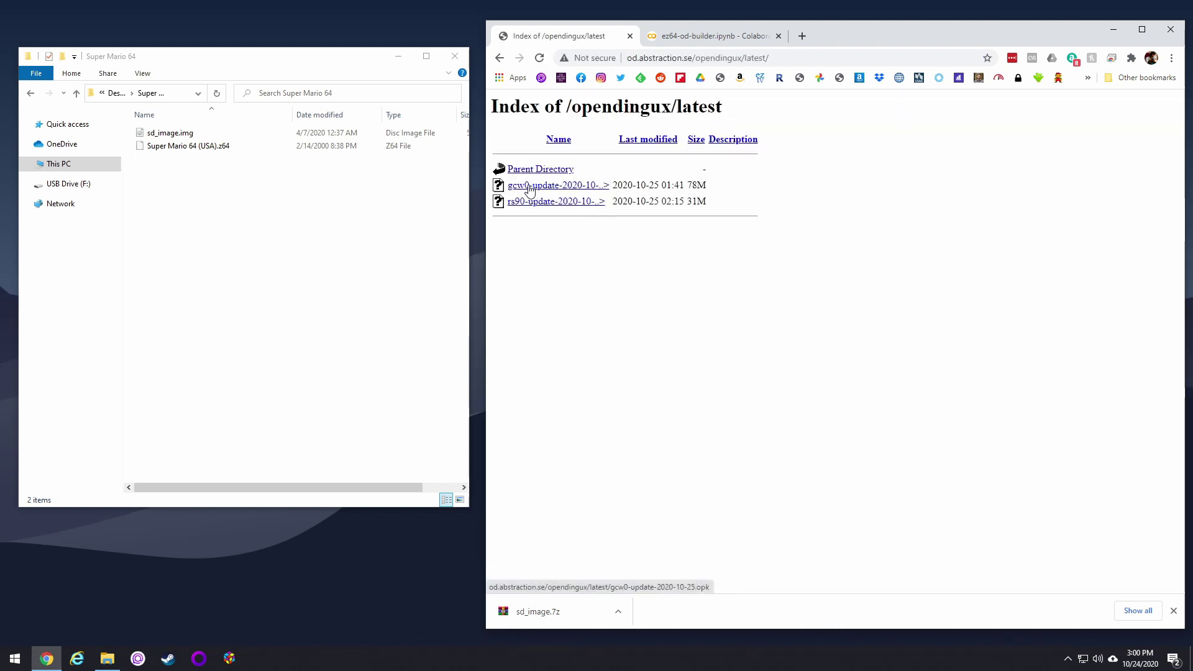
right_click(553, 187)
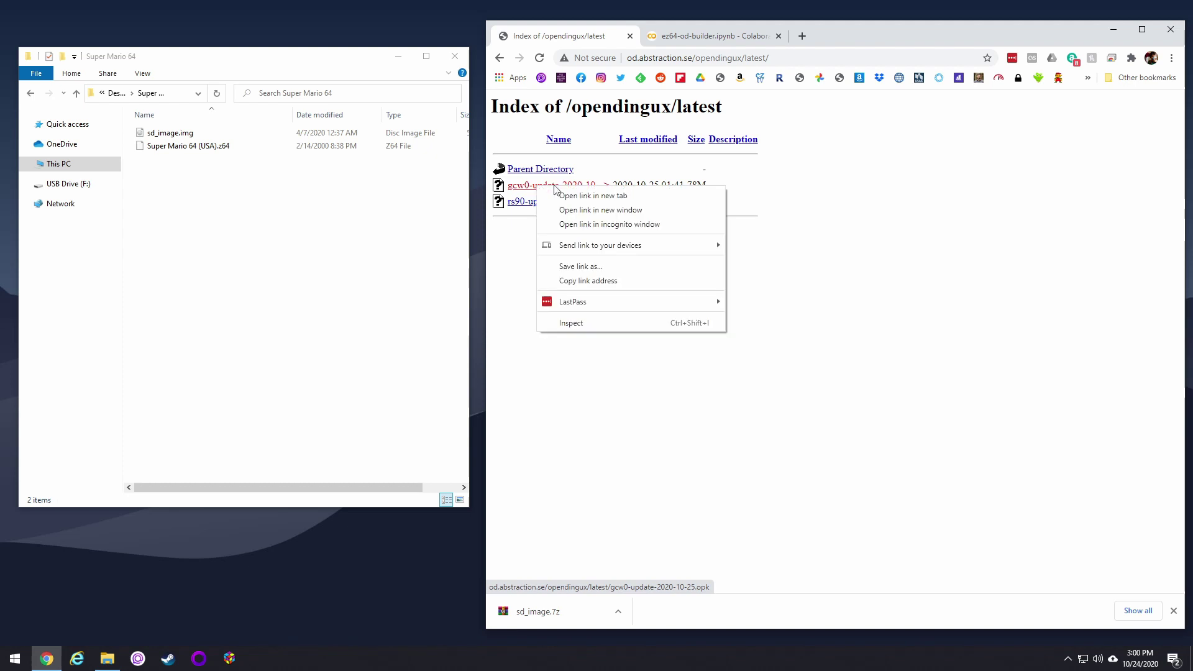
left_click(593, 272)
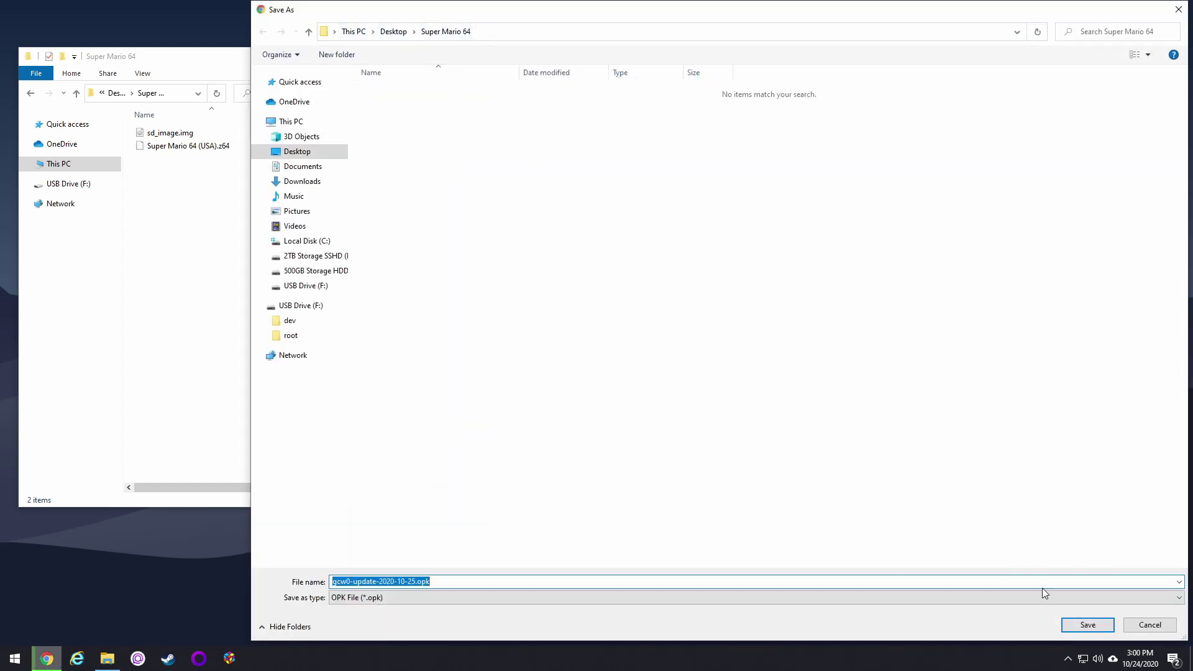
left_click(1079, 630)
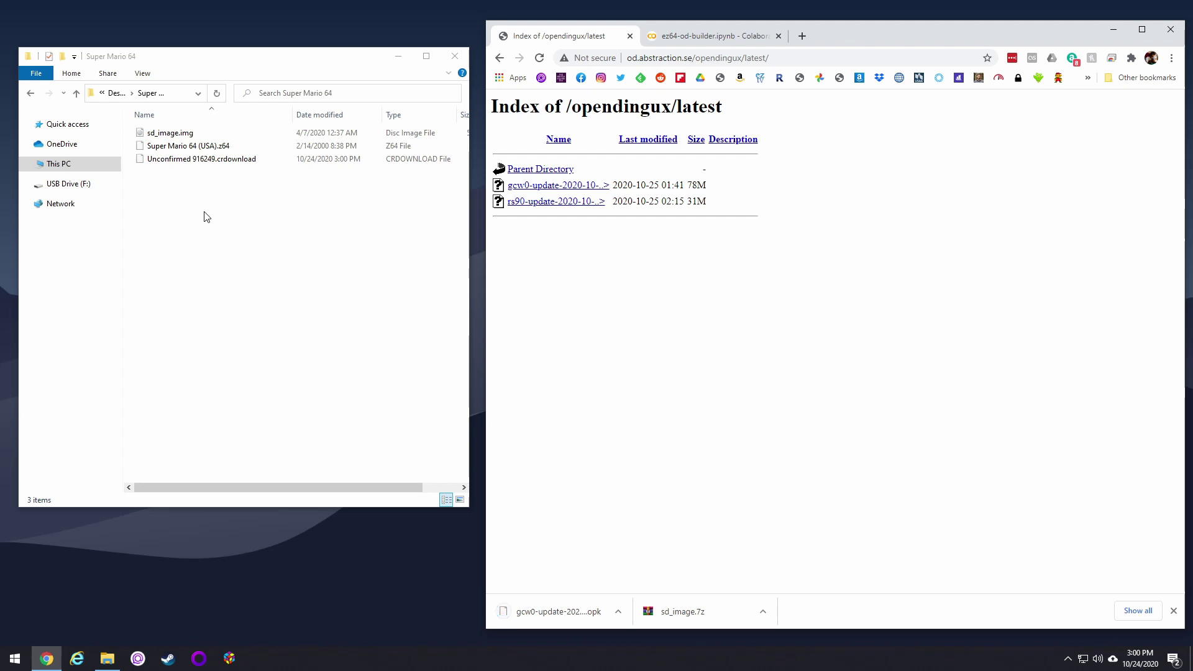
Step: Delete sd_image.img from the Super Mario 64 folder and dismiss the external drive sync prompt
left_click(169, 135)
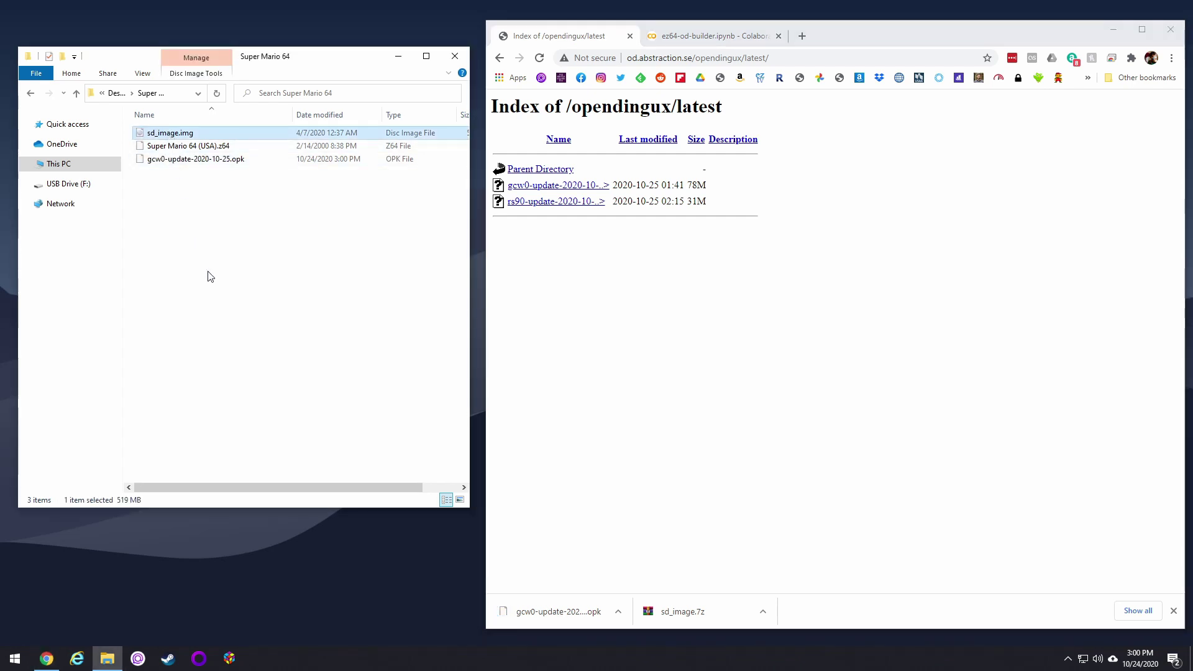
key("Delete")
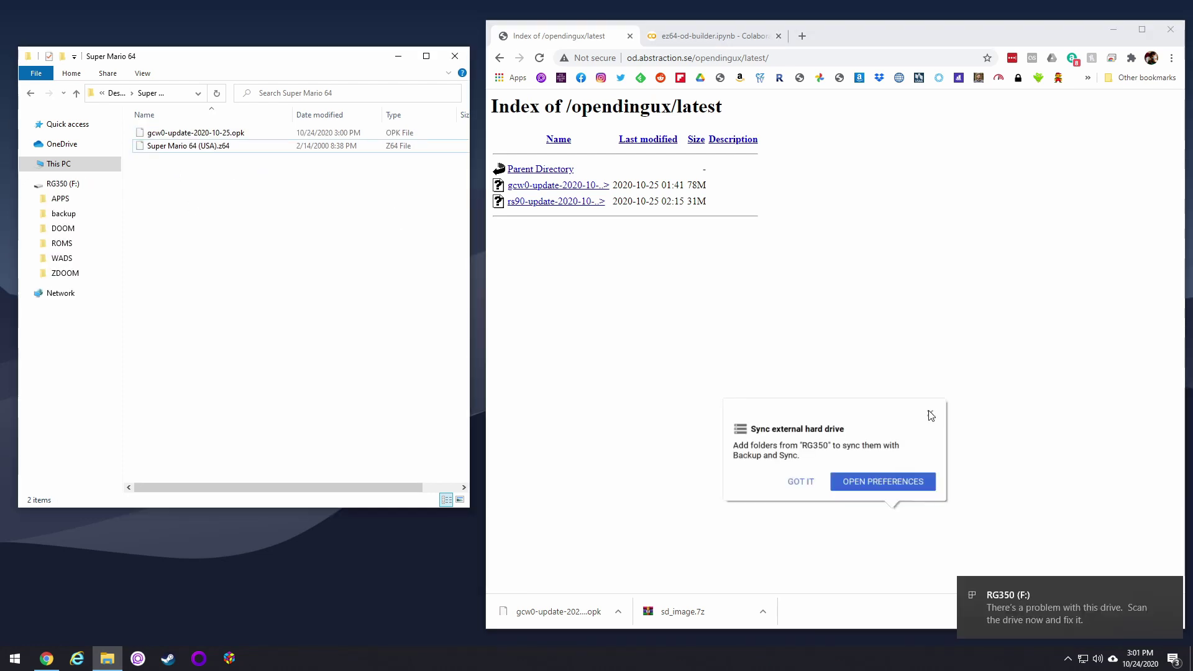
left_click(930, 414)
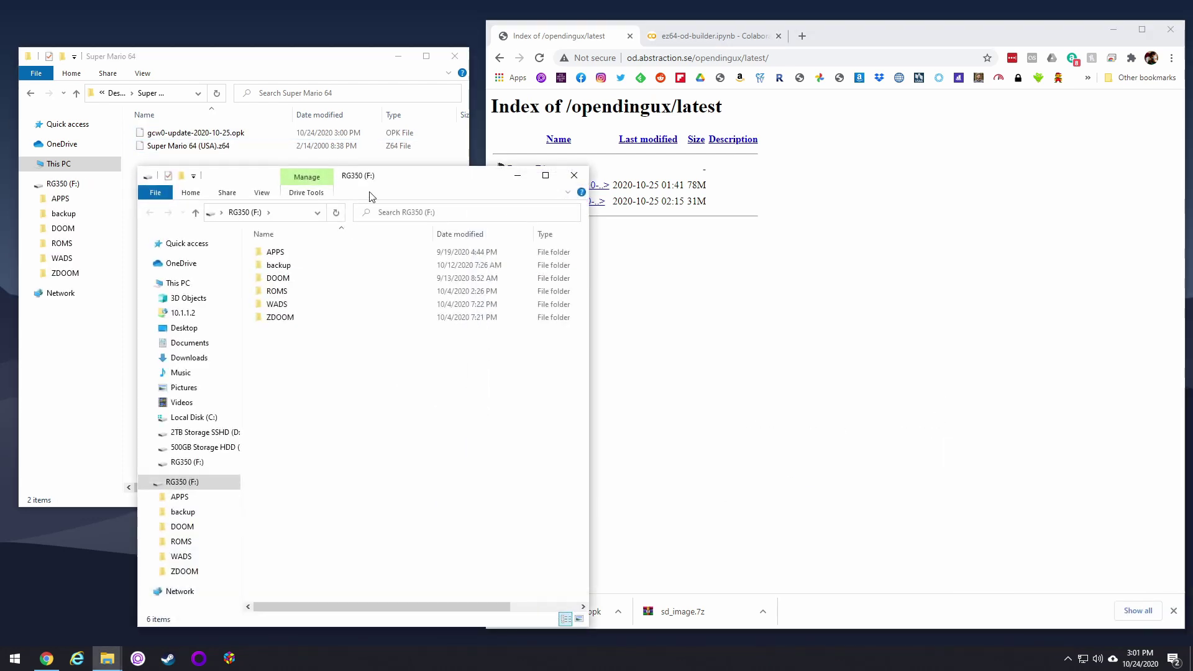
Step: Copy gcw0-update-2020-10-25.opk into the APPS folder on the RG350 (F:) card
left_click_drag(409, 184, 481, 113)
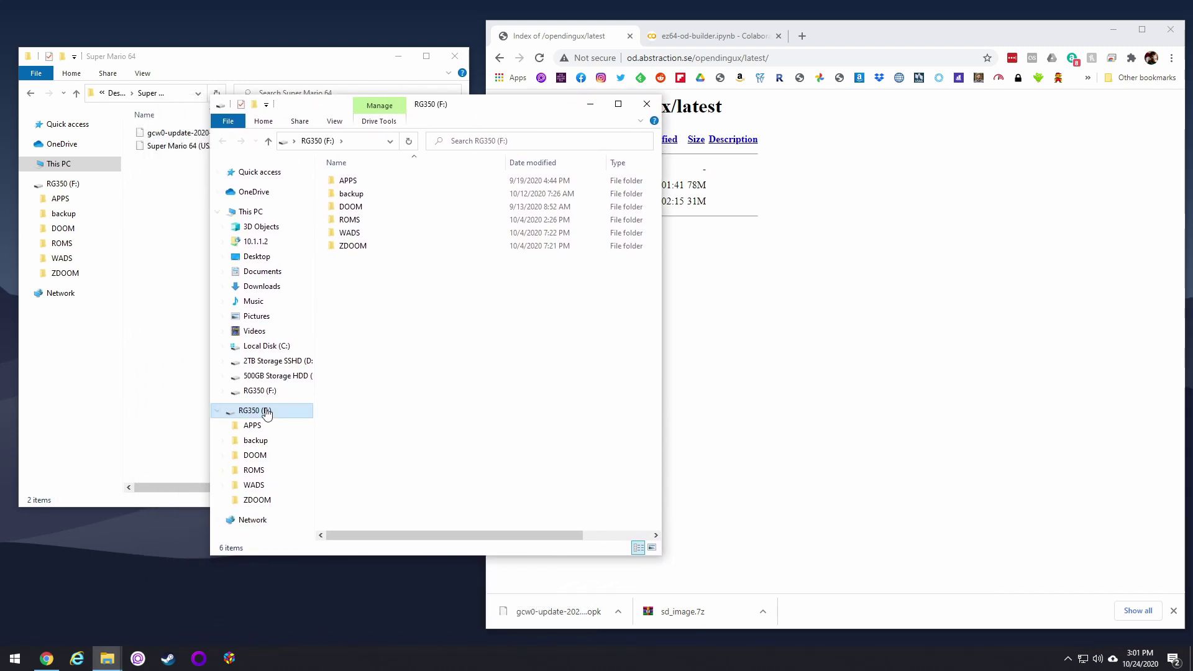
double_click(348, 182)
left_click_drag(163, 138, 560, 442)
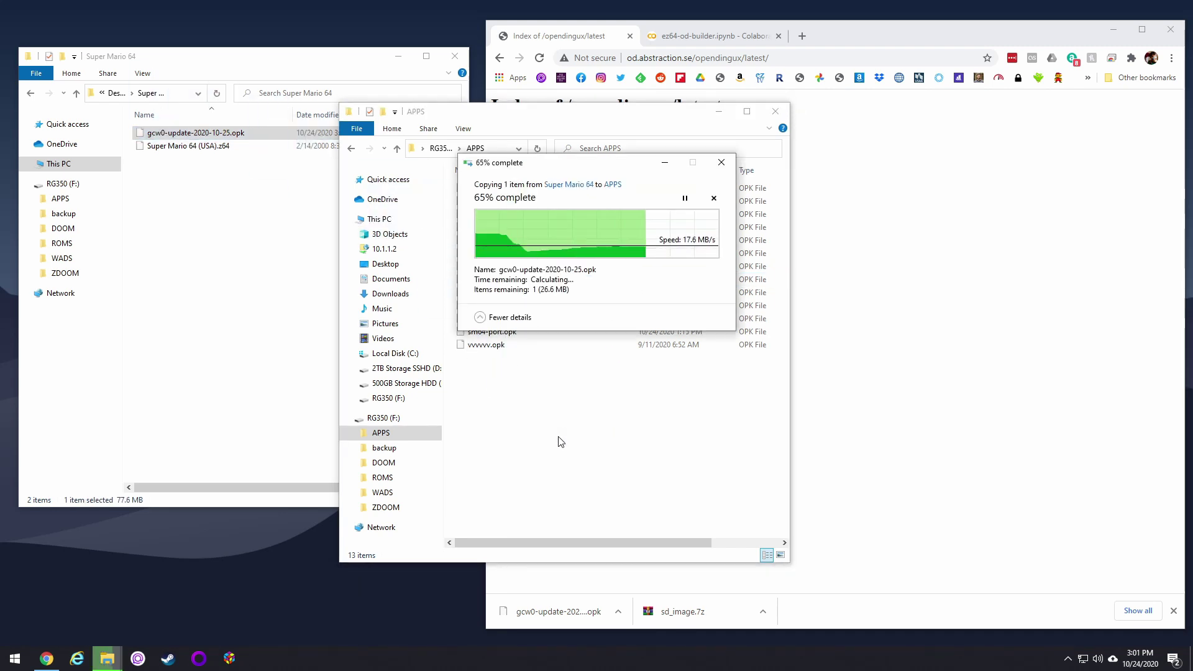
left_click(560, 443)
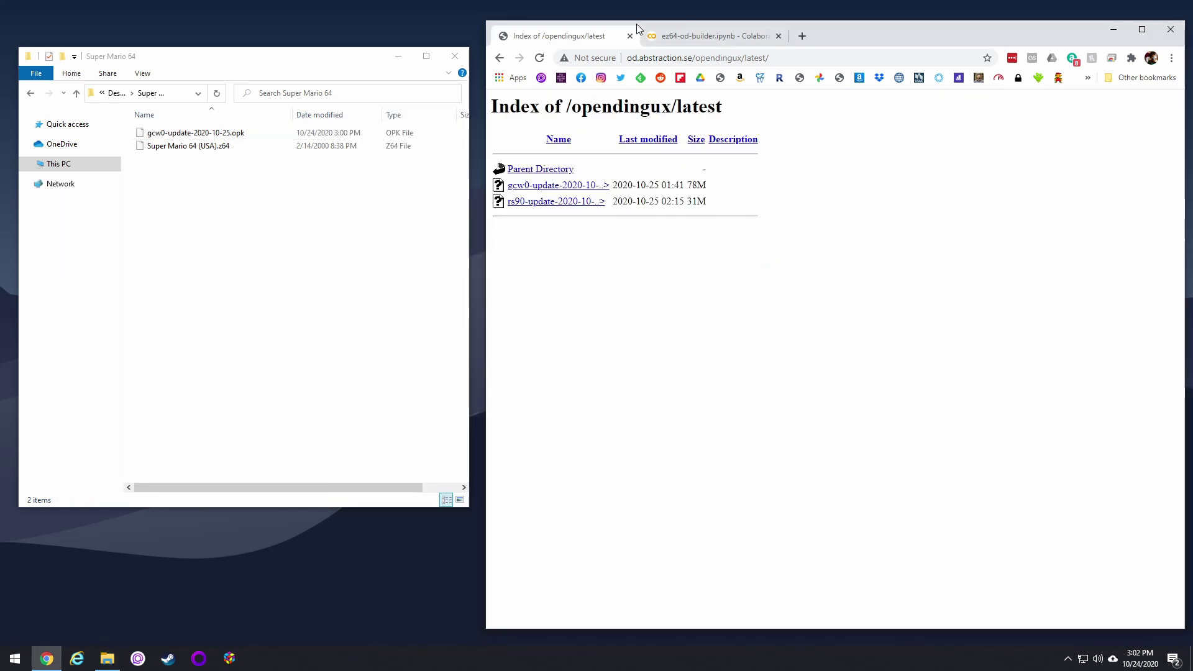
Step: Close the OpenDingux download page and run the Step 1 setup cell of ez64-od-builder.ipynb, accepting the notebook authorship warning
left_click(630, 36)
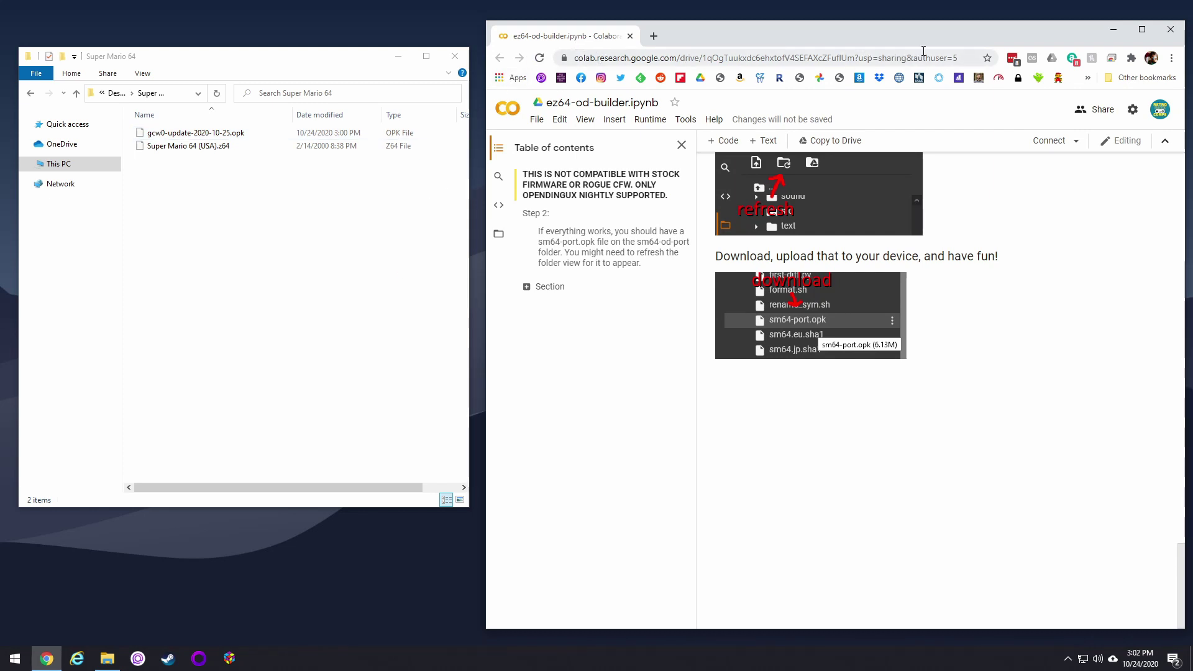
scroll(931, 249, "up", 20)
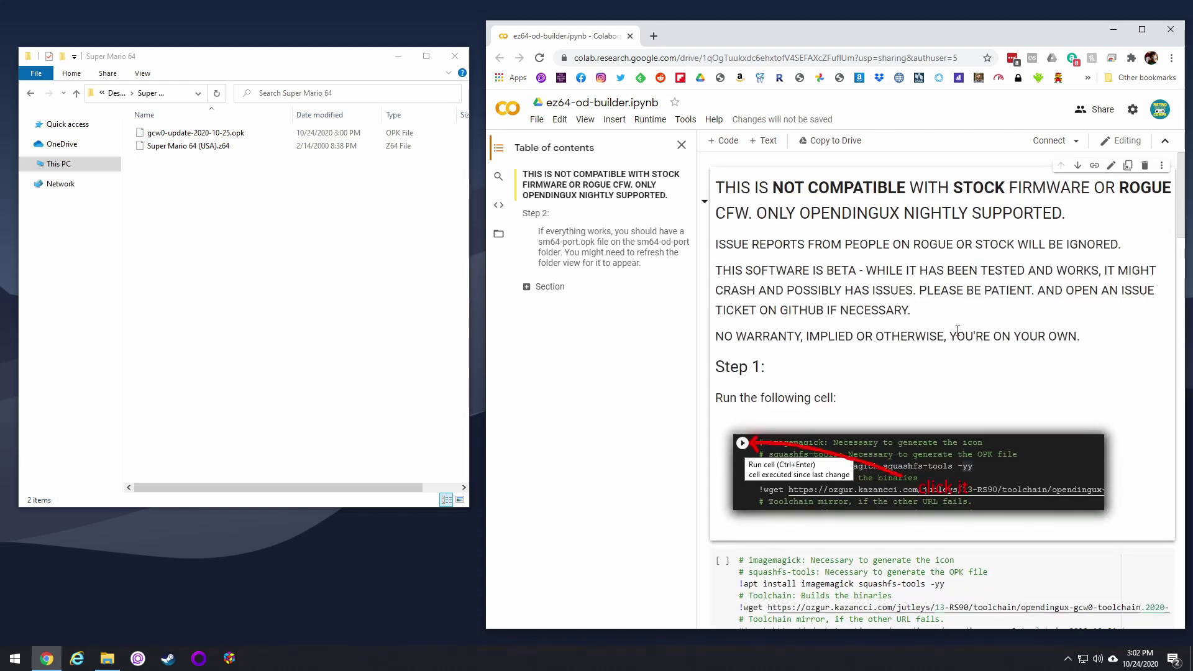
scroll(959, 333, "down", 4)
scroll(960, 336, "up", 4)
scroll(882, 324, "down", 4)
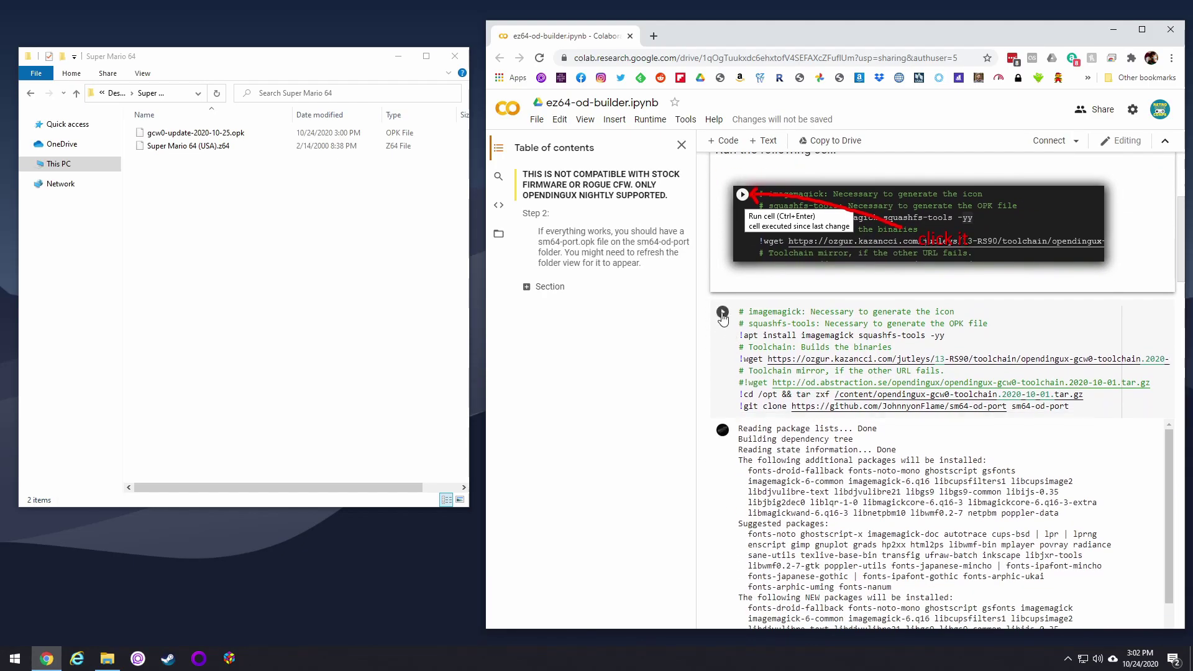
left_click(722, 313)
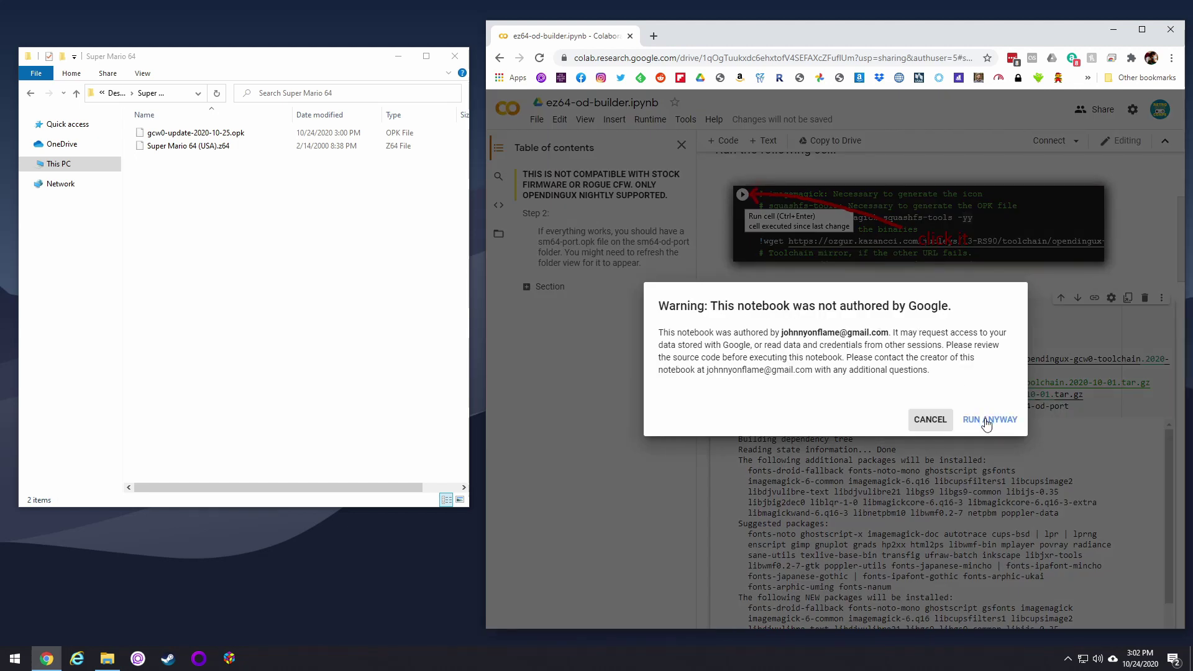
left_click(986, 419)
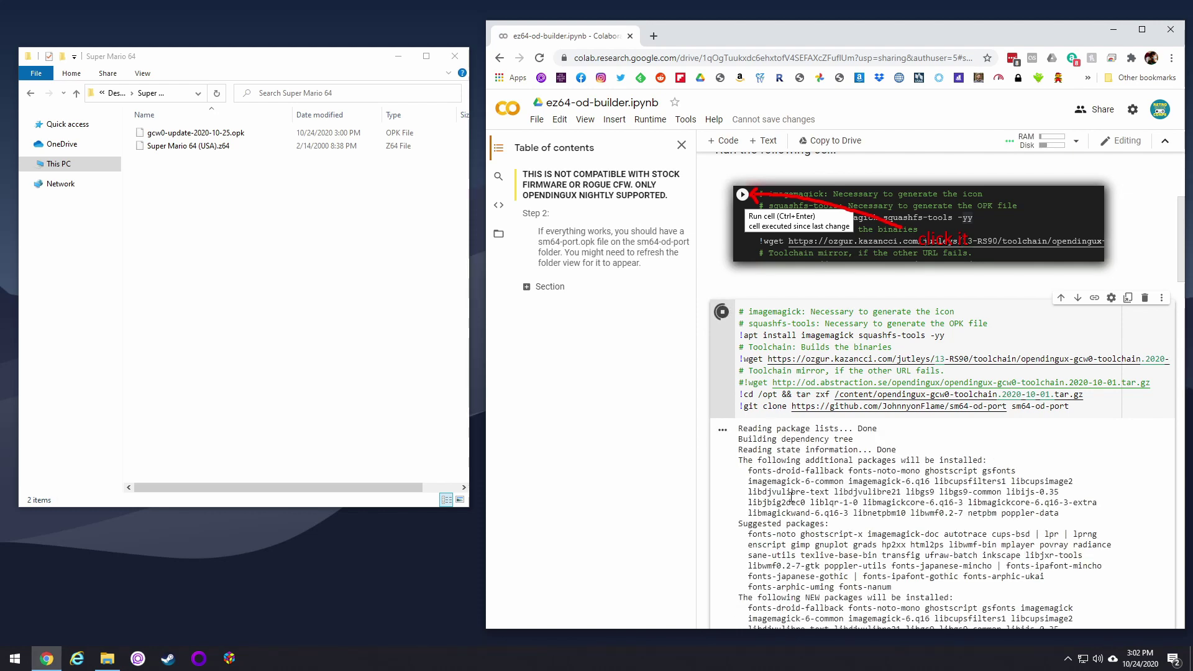
scroll(791, 497, "down", 2)
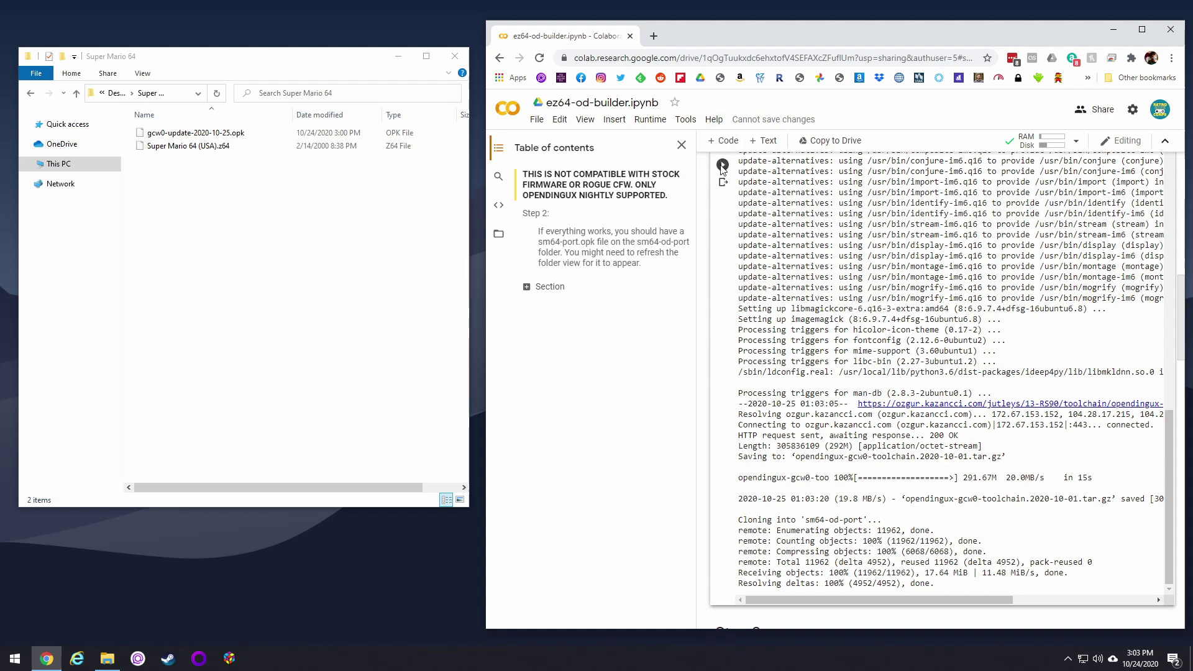
Step: Show the notebook's files, expand the sm64-od-port folder and check its contents against the ROM upload instructions
scroll(811, 442, "down", 10)
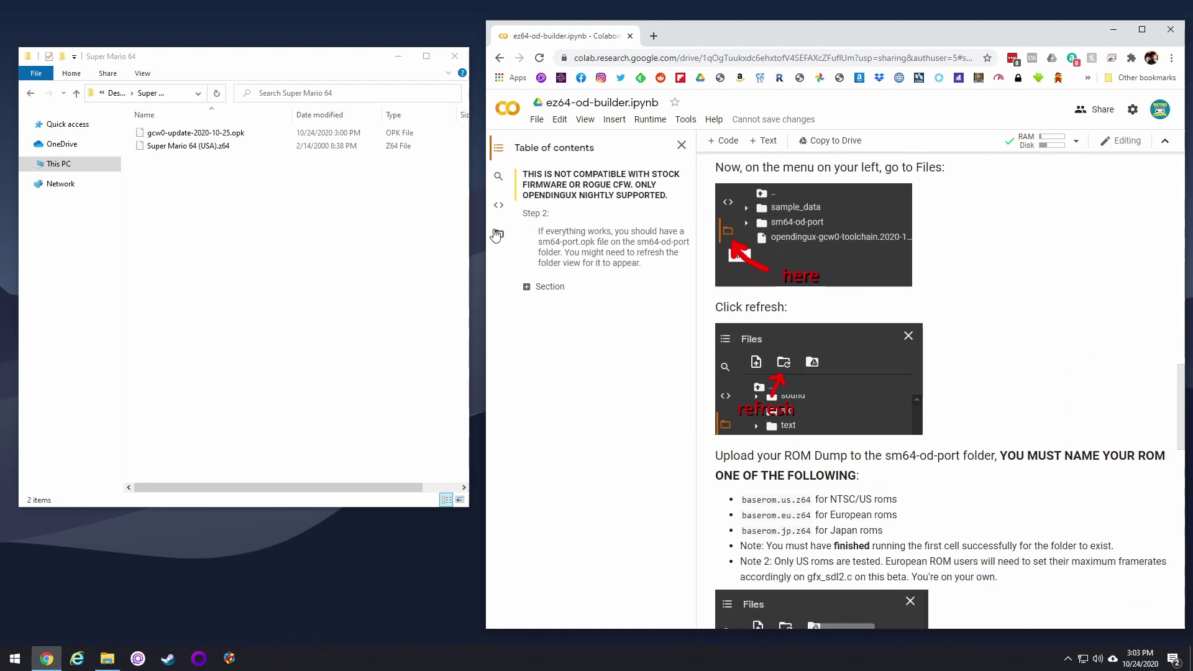
left_click(498, 236)
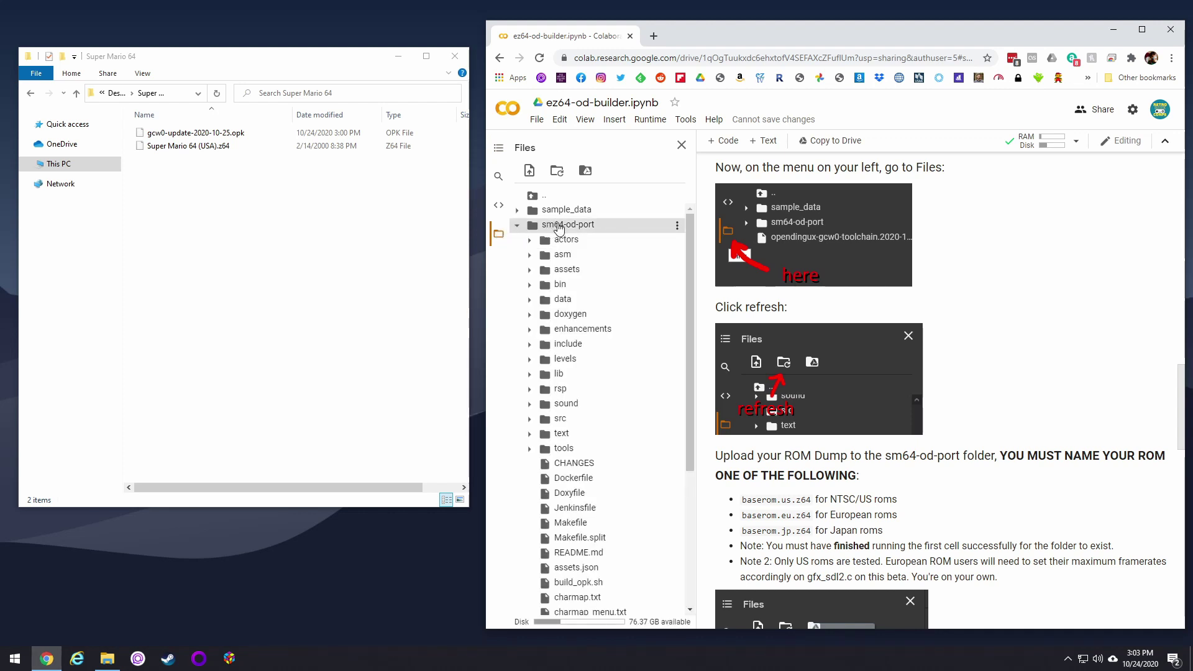
scroll(613, 354, "down", 5)
scroll(614, 357, "down", 2)
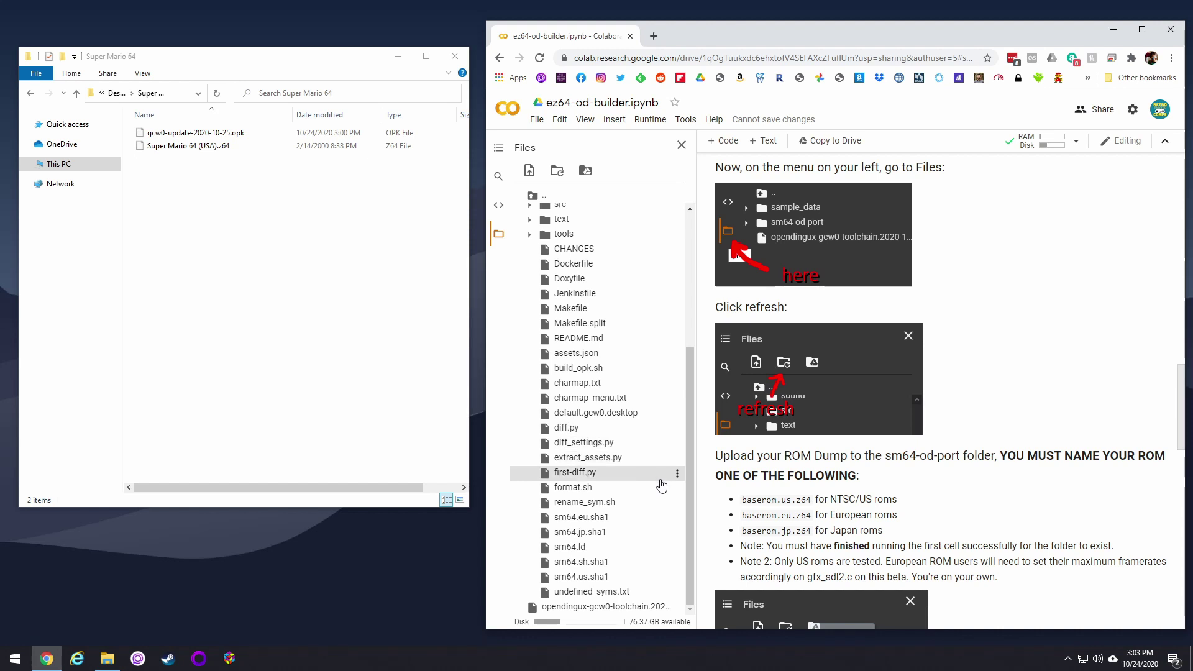
scroll(663, 481, "up", 4)
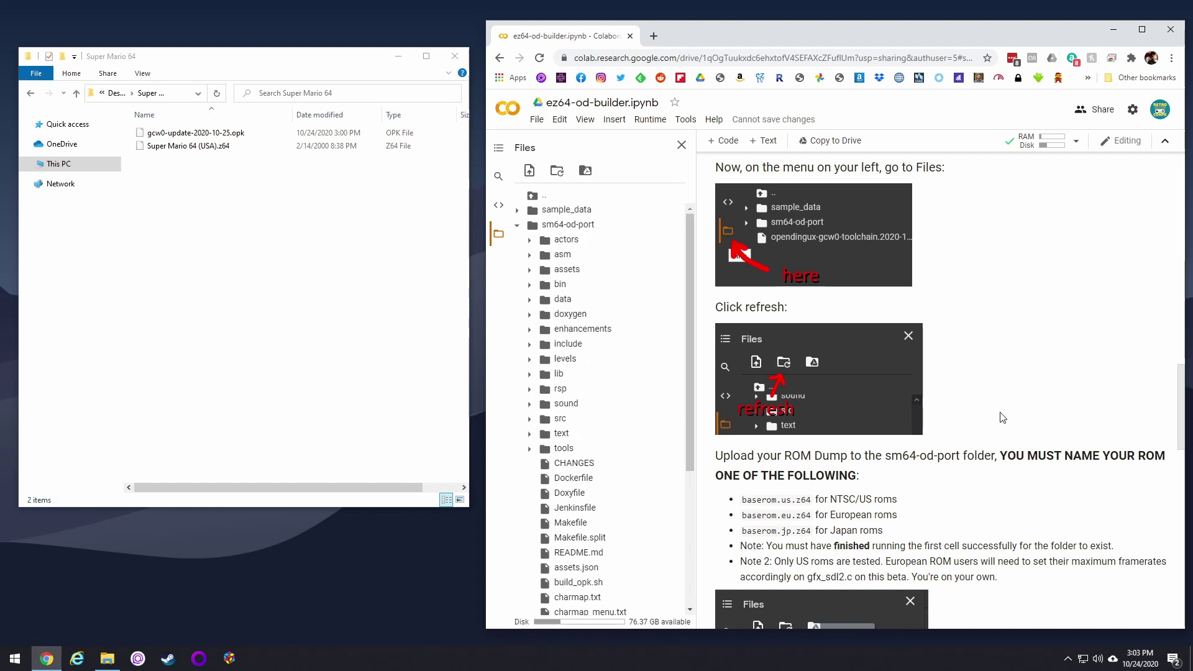
scroll(1002, 418, "down", 1)
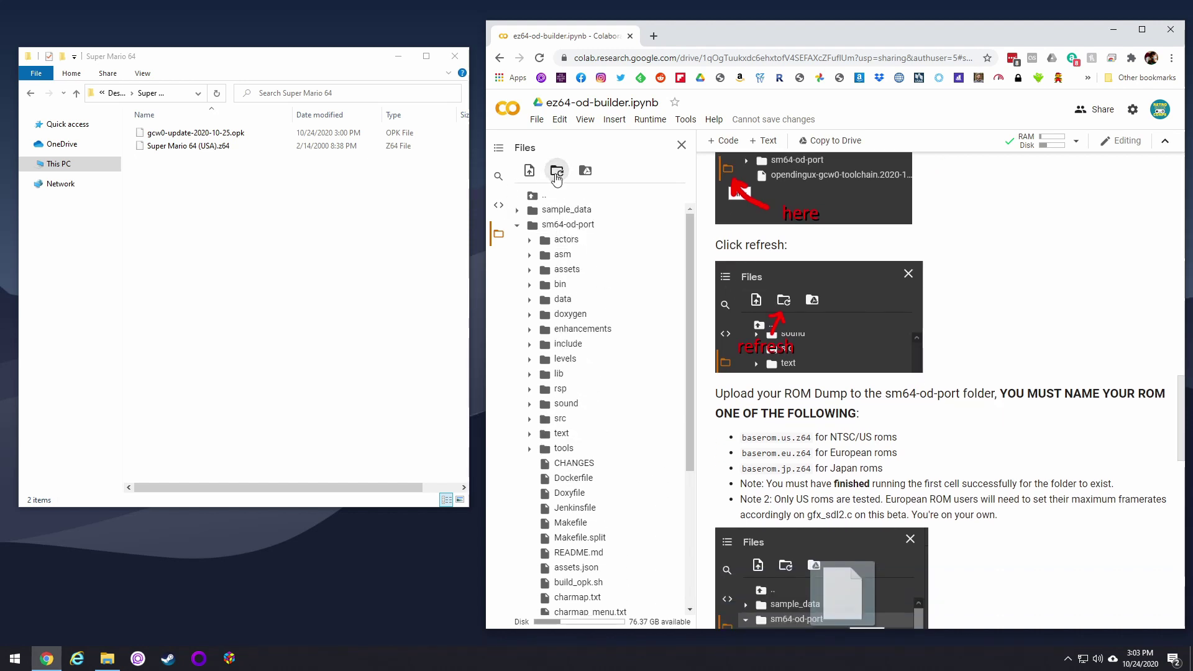
scroll(633, 405, "down", 3)
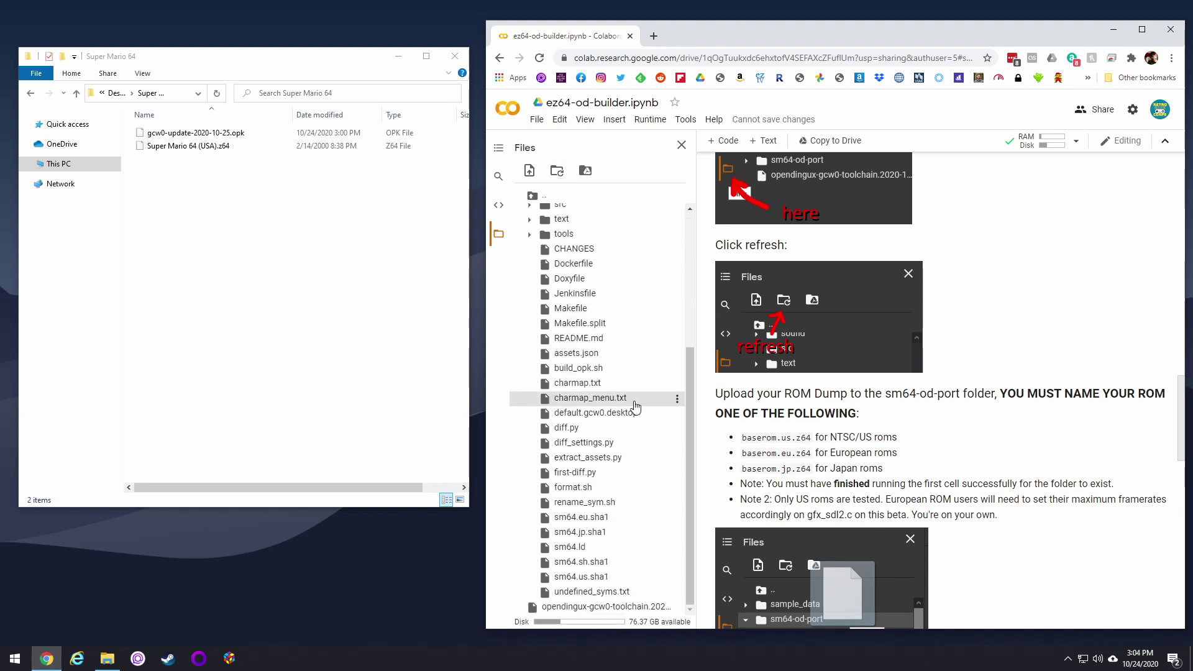
scroll(633, 405, "up", 3)
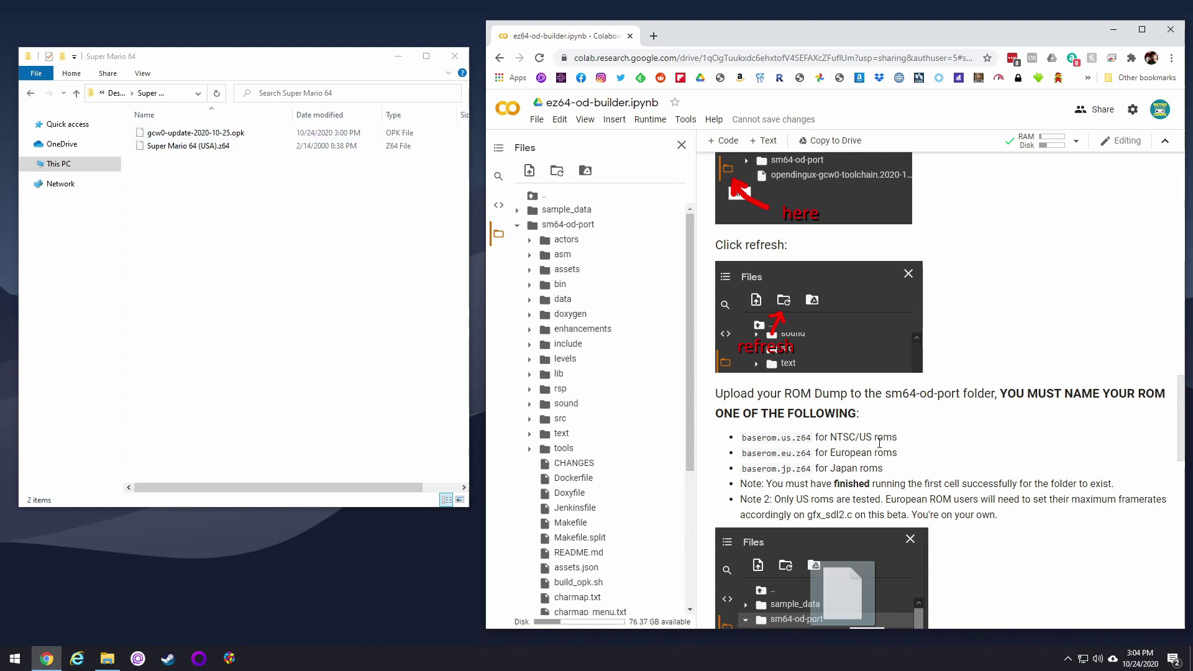
Step: Rename the ROM file Super Mario 64 (USA).z64 to baserom.us.z64, following the notebook's naming rule for NTSC/US ROMs
left_click_drag(745, 438, 798, 438)
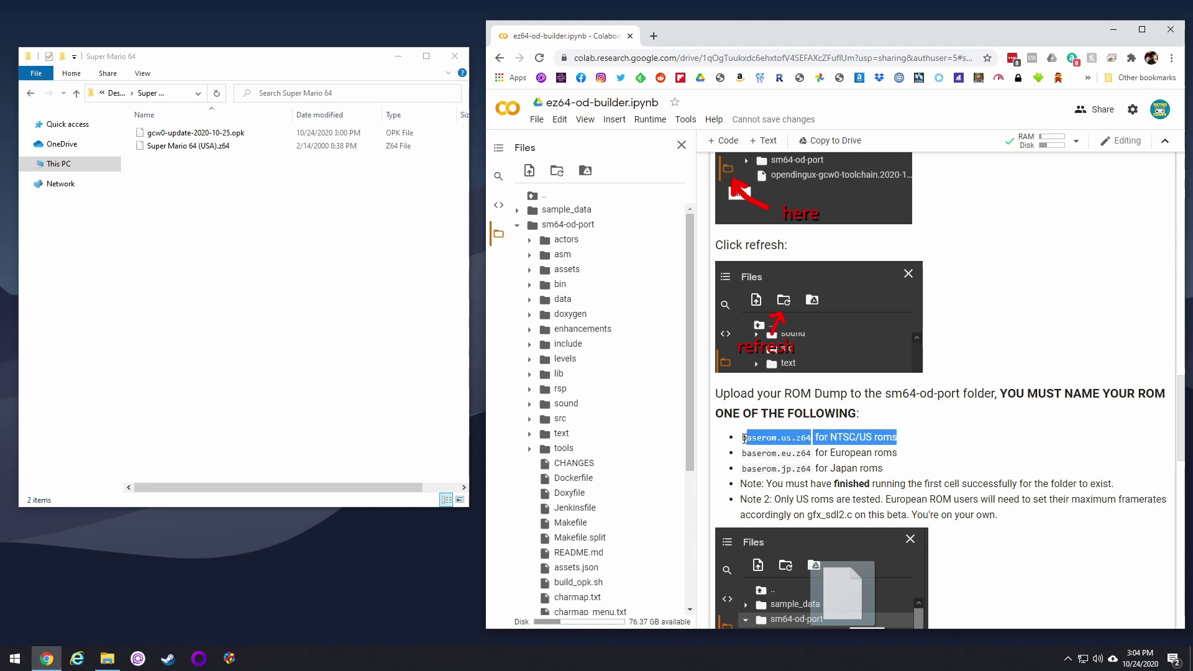
left_click(201, 148)
key("F2")
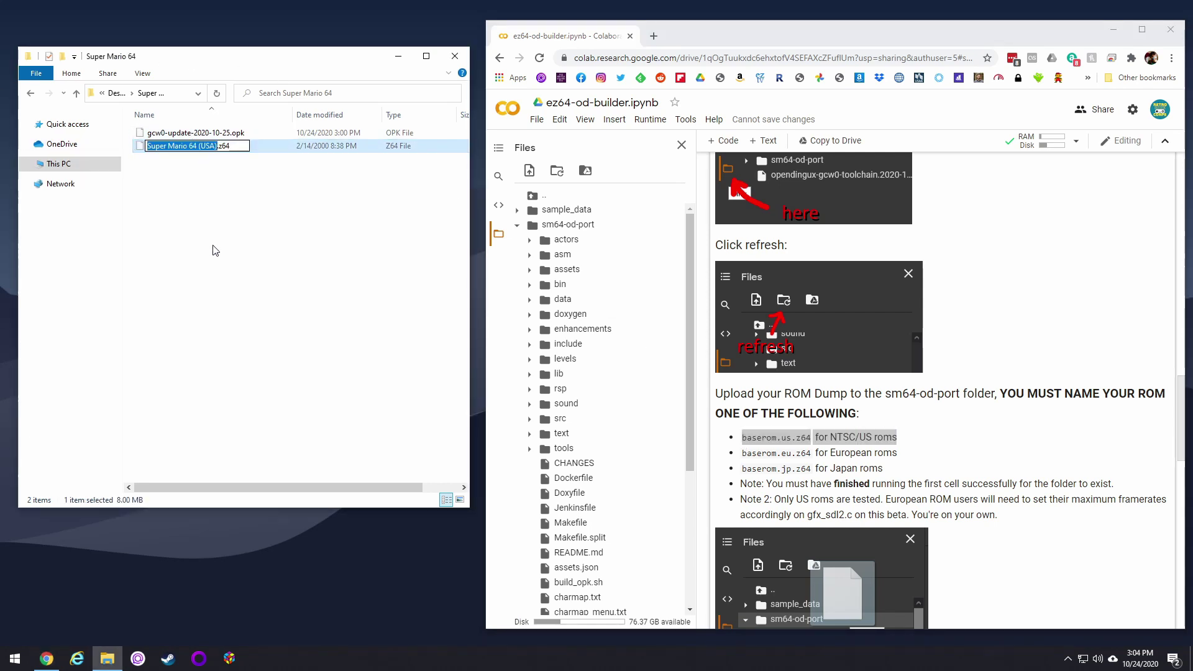
type("baserom.us")
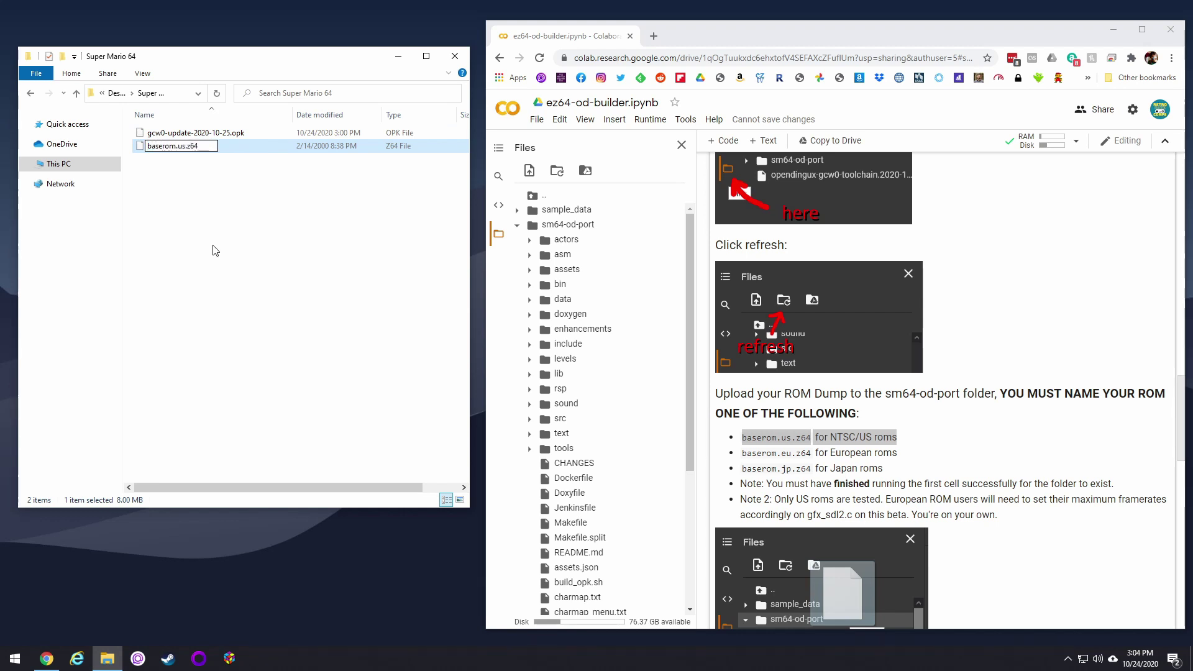
key("Return")
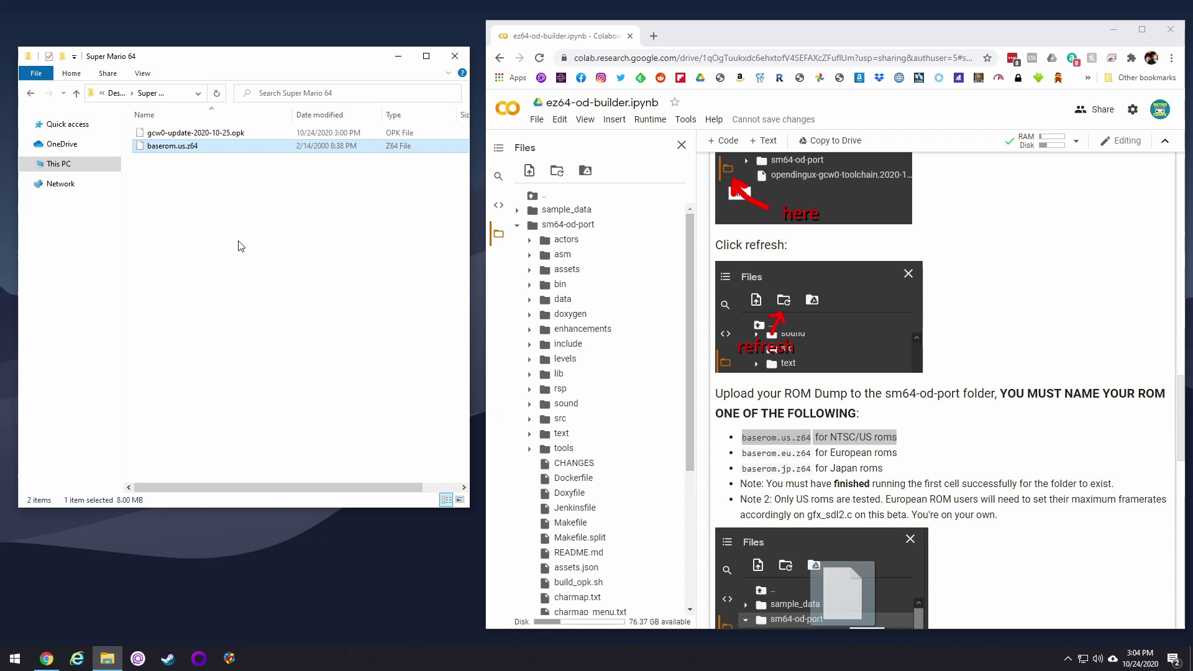
Step: Upload baserom.us.z64 into the notebook's sm64-od-port folder and acknowledge the reminder about uploaded files
left_click_drag(174, 149, 543, 231)
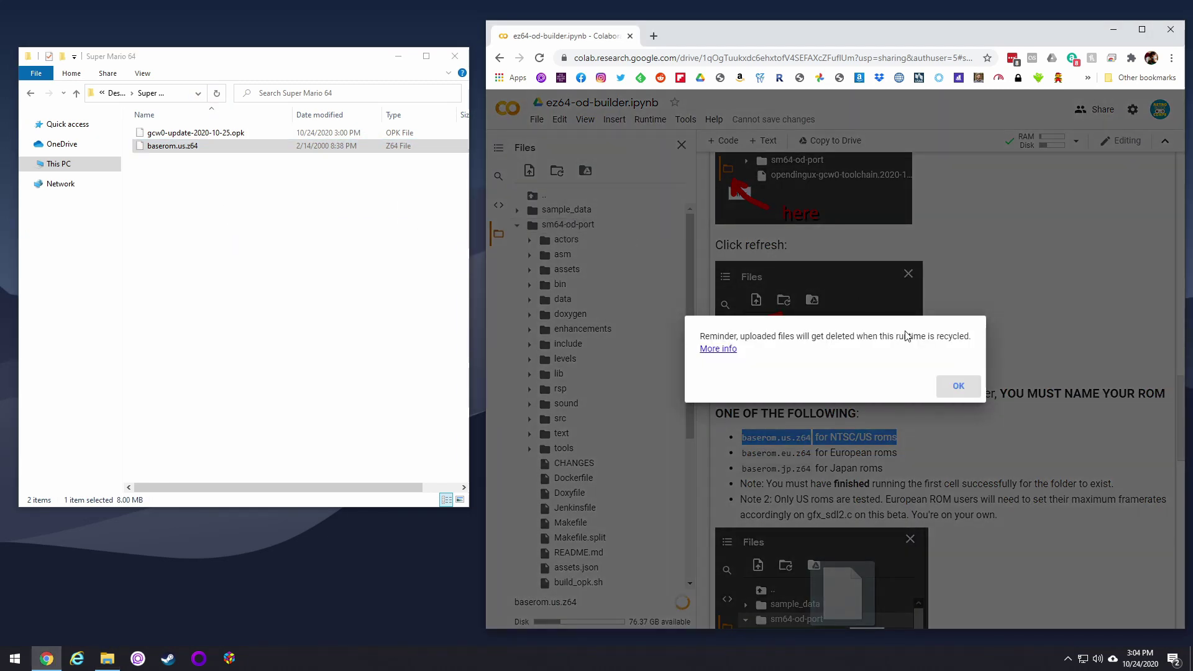
left_click(960, 388)
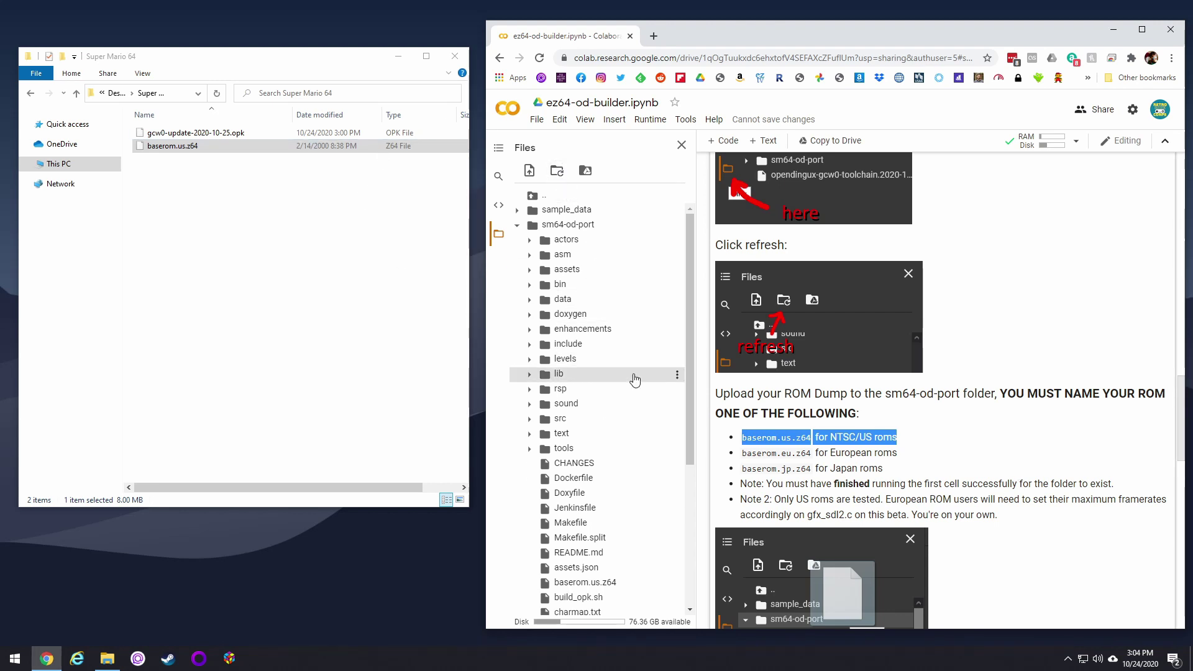
scroll(635, 377, "down", 4)
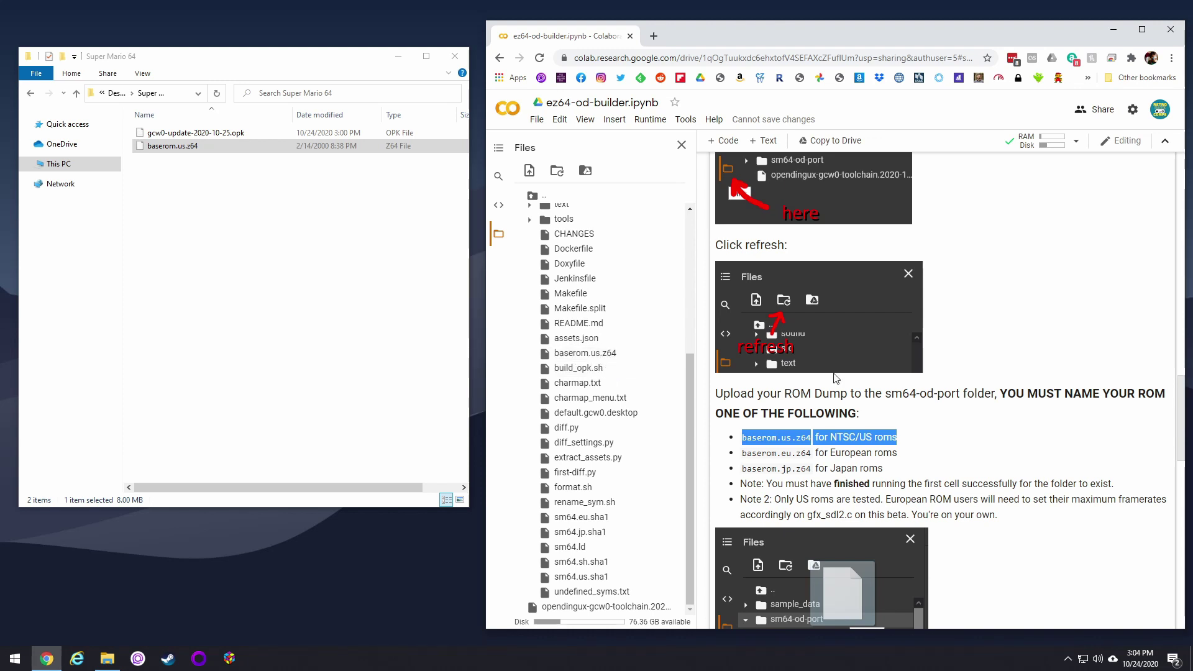
Step: Run the notebook cell !cd sm64-od-port && ./build_opk.sh to build the OPK and review its output
scroll(1065, 458, "down", 10)
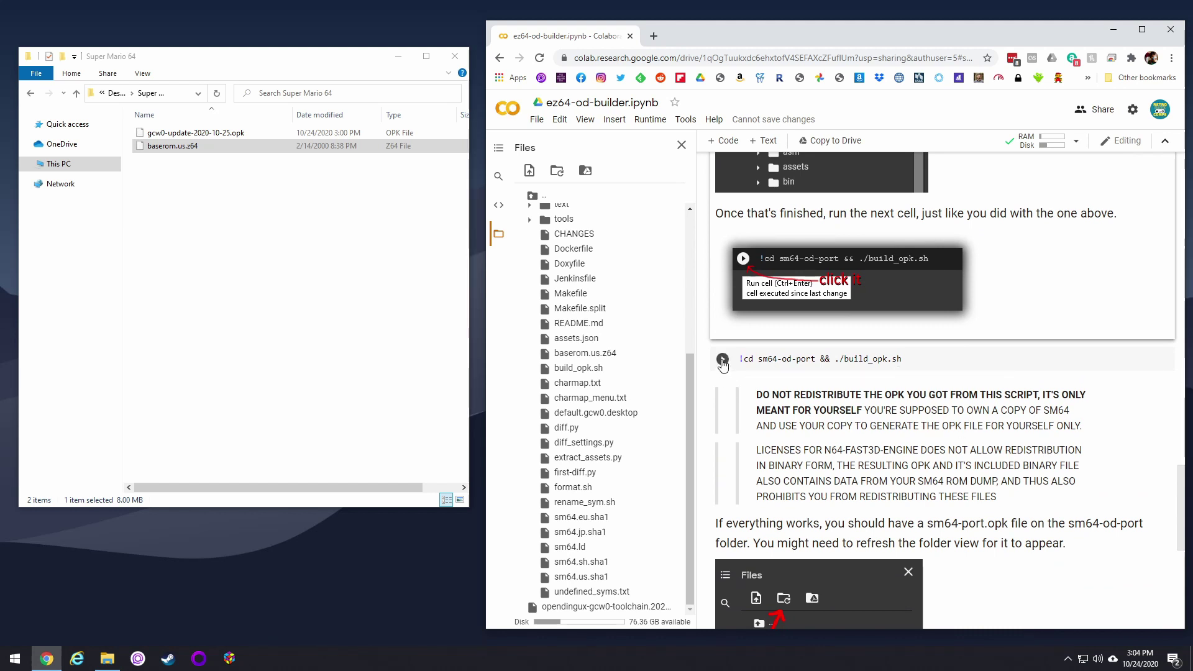
left_click(723, 360)
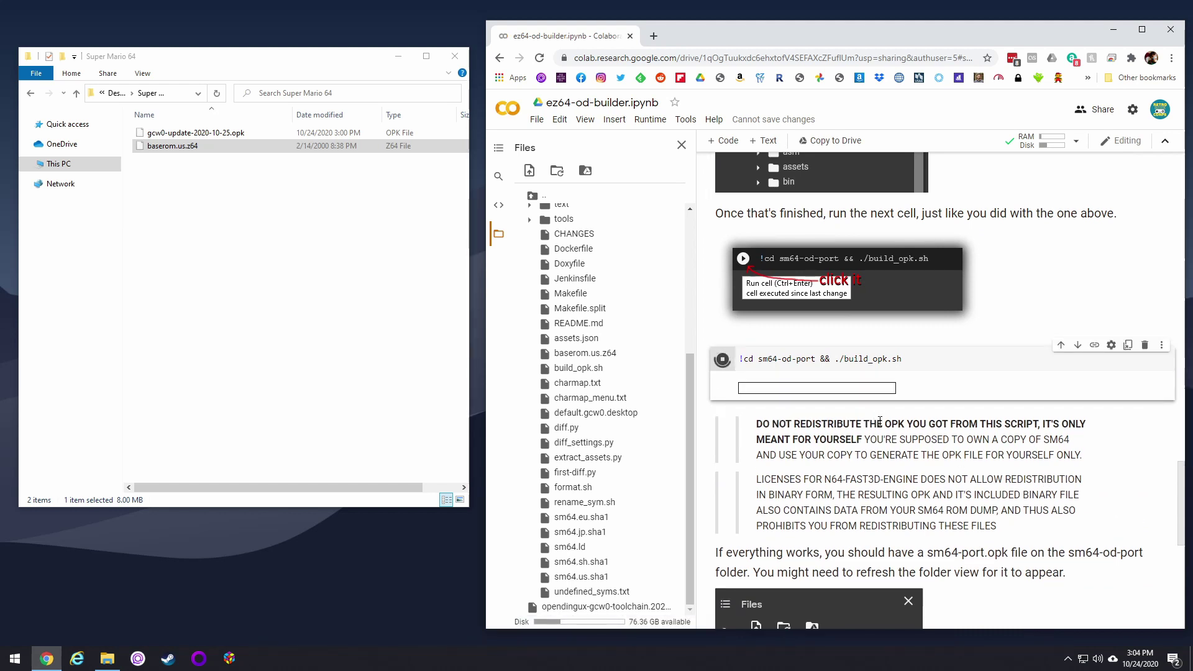
scroll(883, 478, "down", 2)
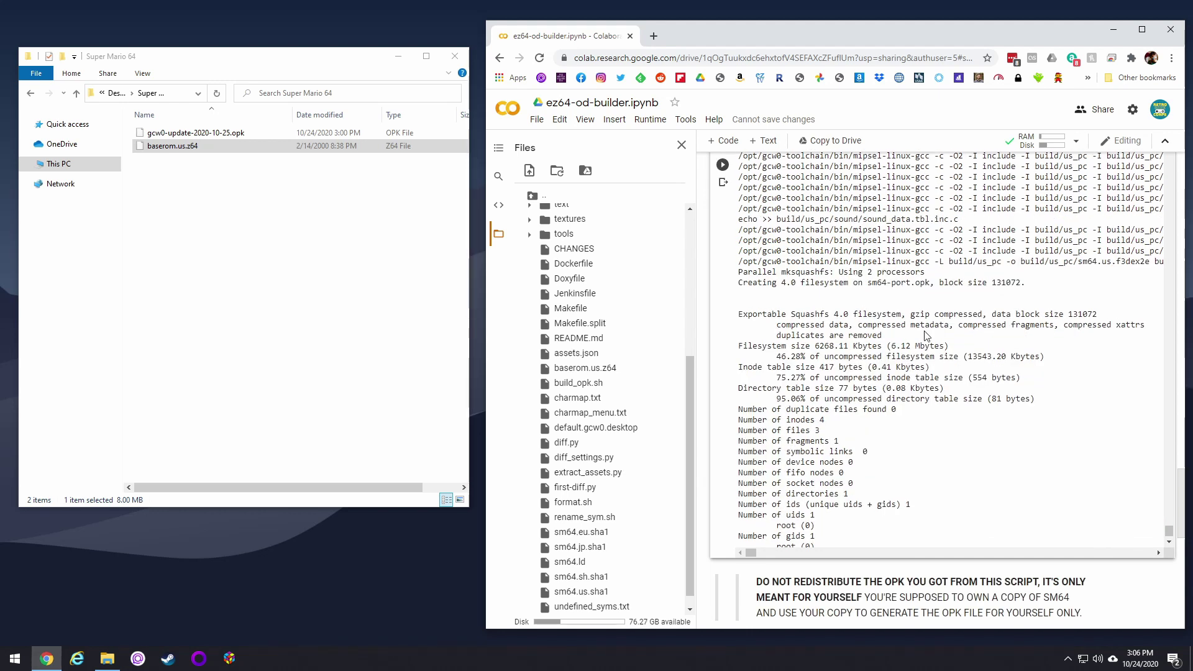
scroll(926, 336, "down", 5)
scroll(1033, 393, "up", 7)
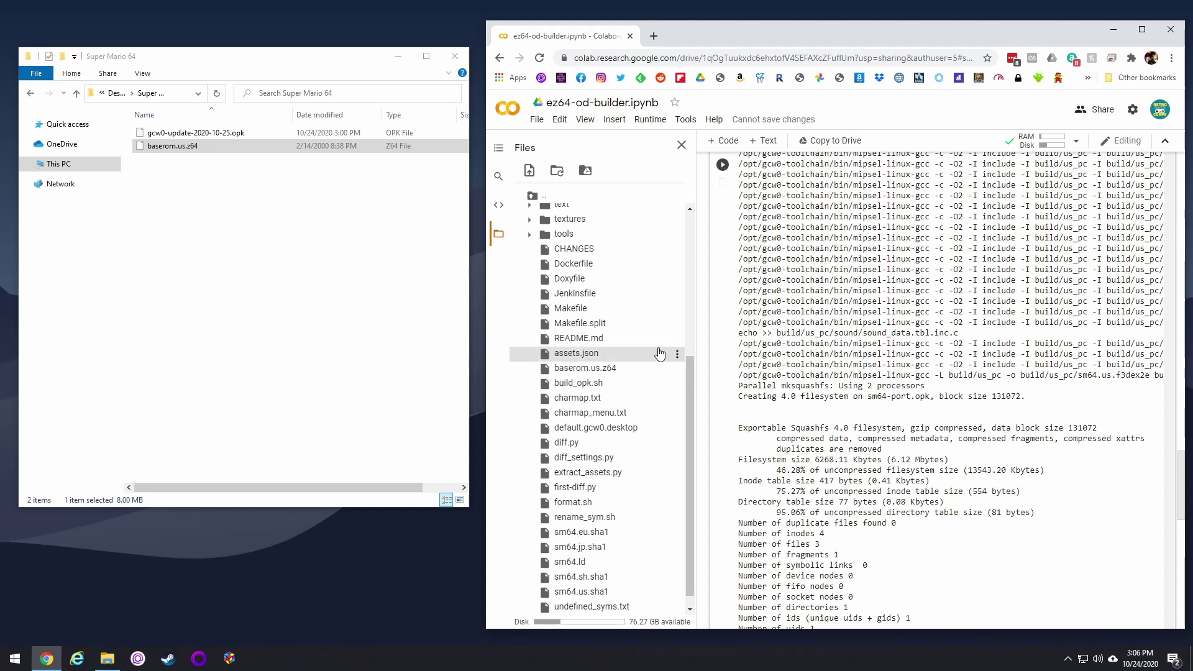
Step: Refresh the notebook's file list and download sm64-port.opk into the Super Mario 64 folder on the Desktop
left_click(558, 174)
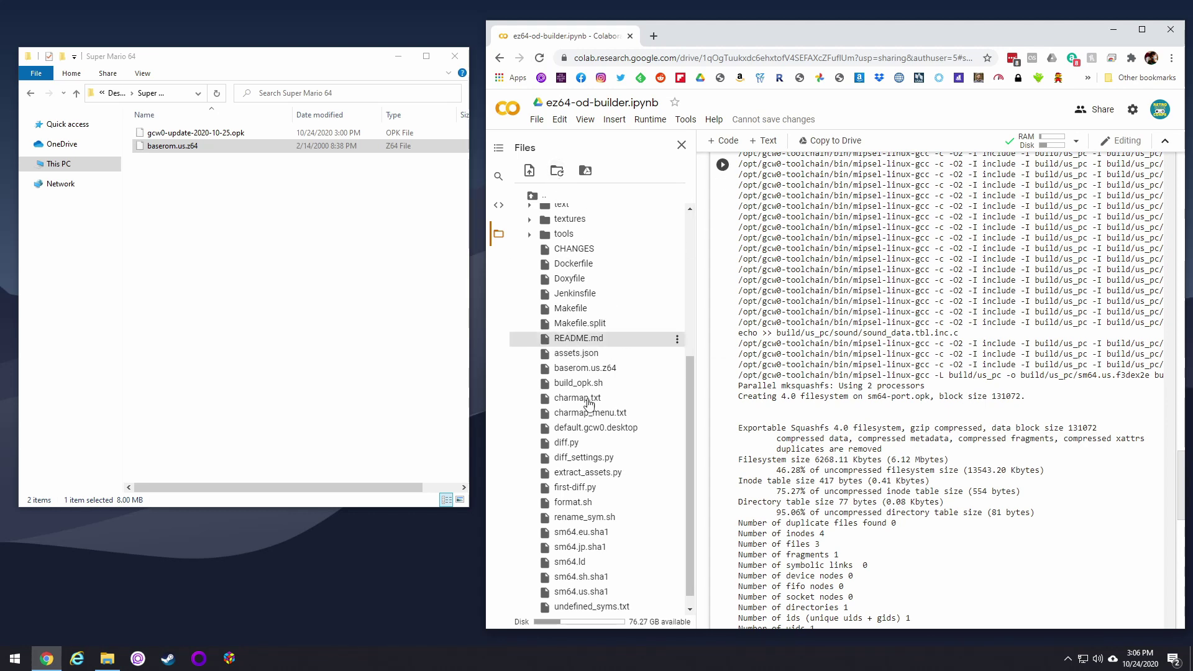
scroll(613, 478, "down", 1)
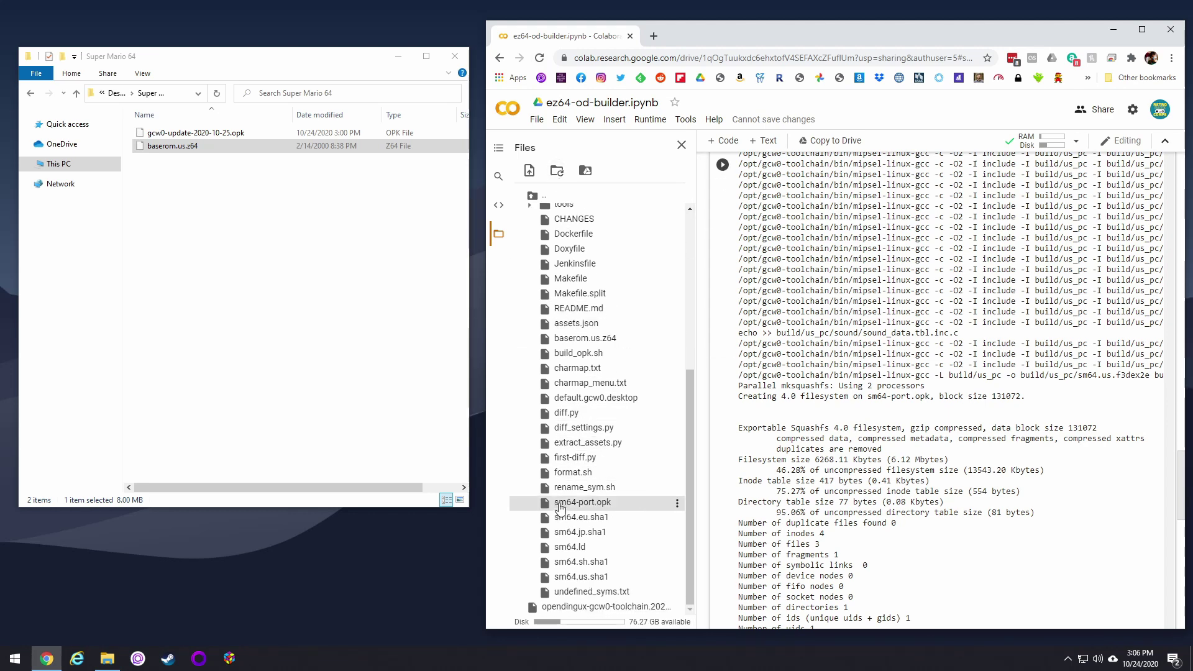
left_click(678, 505)
left_click(707, 516)
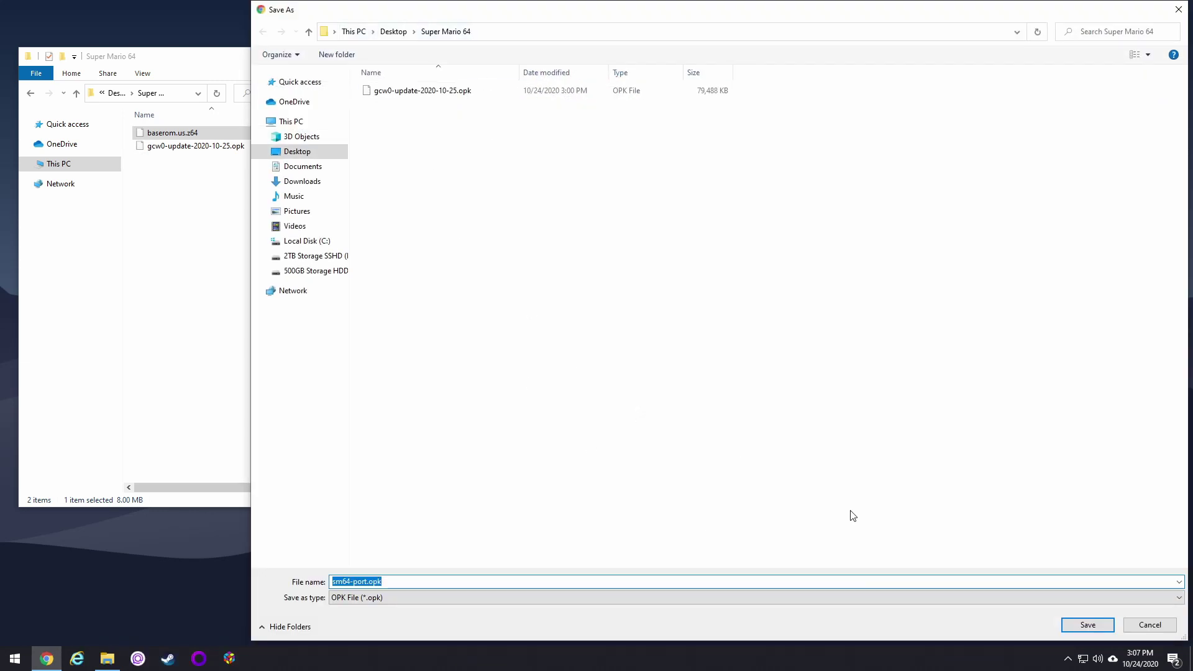
left_click(1088, 625)
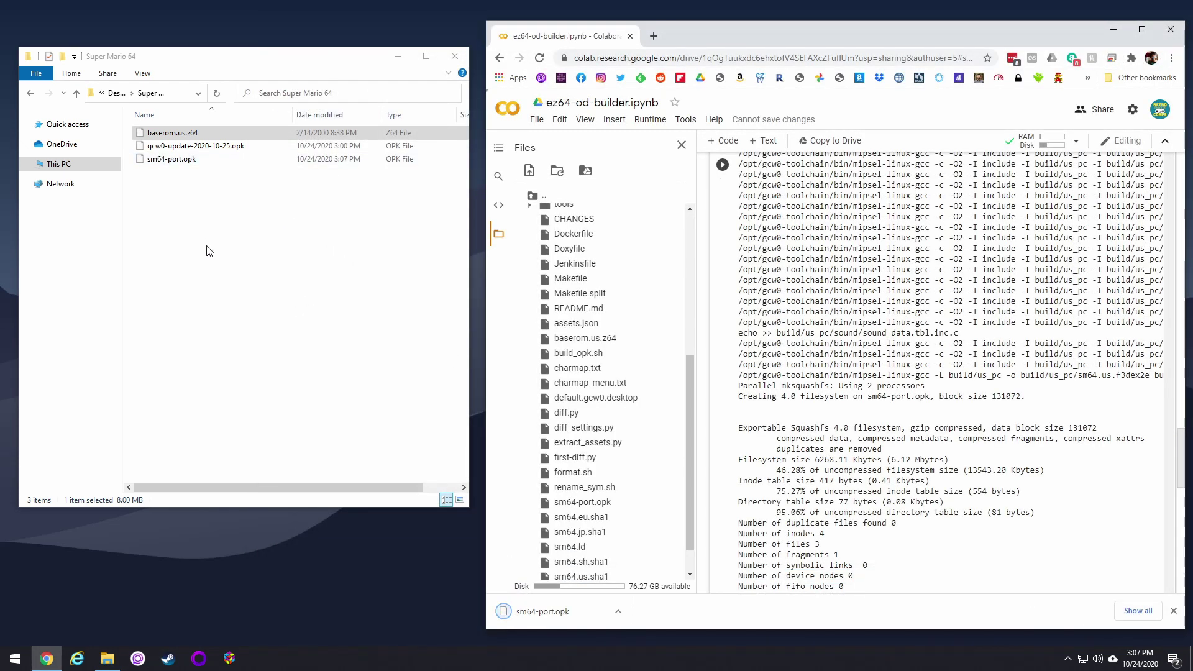
Step: Copy sm64-port.opk into the APPS folder on the RG350 (F:) card, replacing the existing file, and close the APPS window
double_click(476, 189)
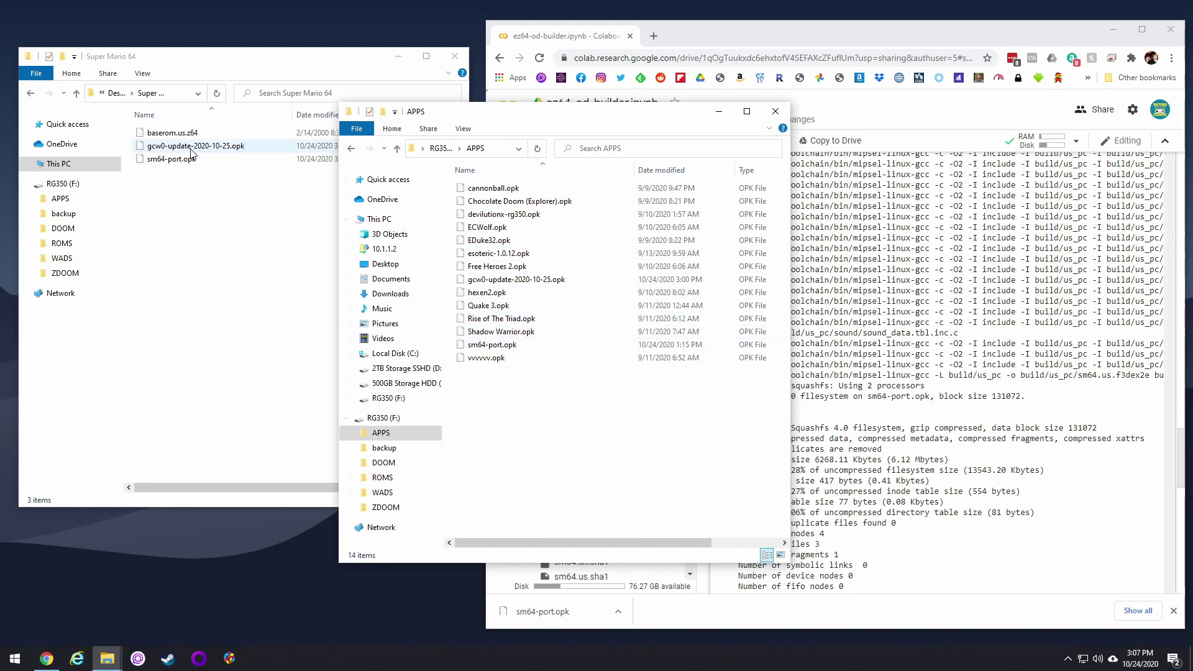
left_click(160, 160)
left_click_drag(160, 160, 609, 476)
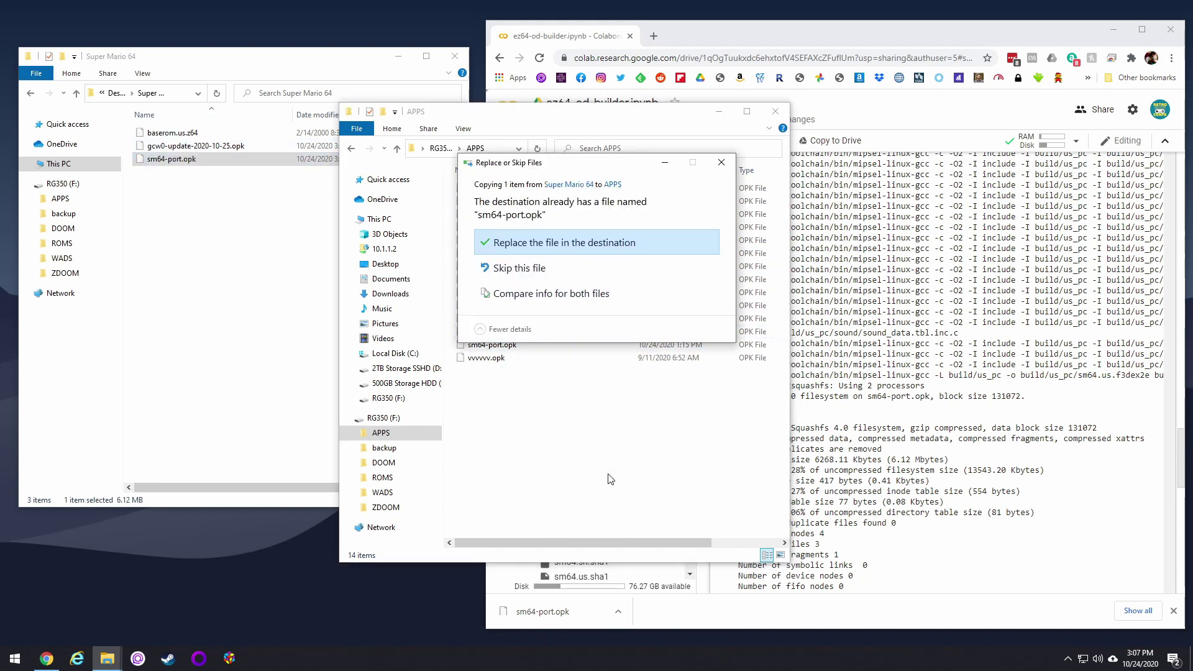
left_click(542, 249)
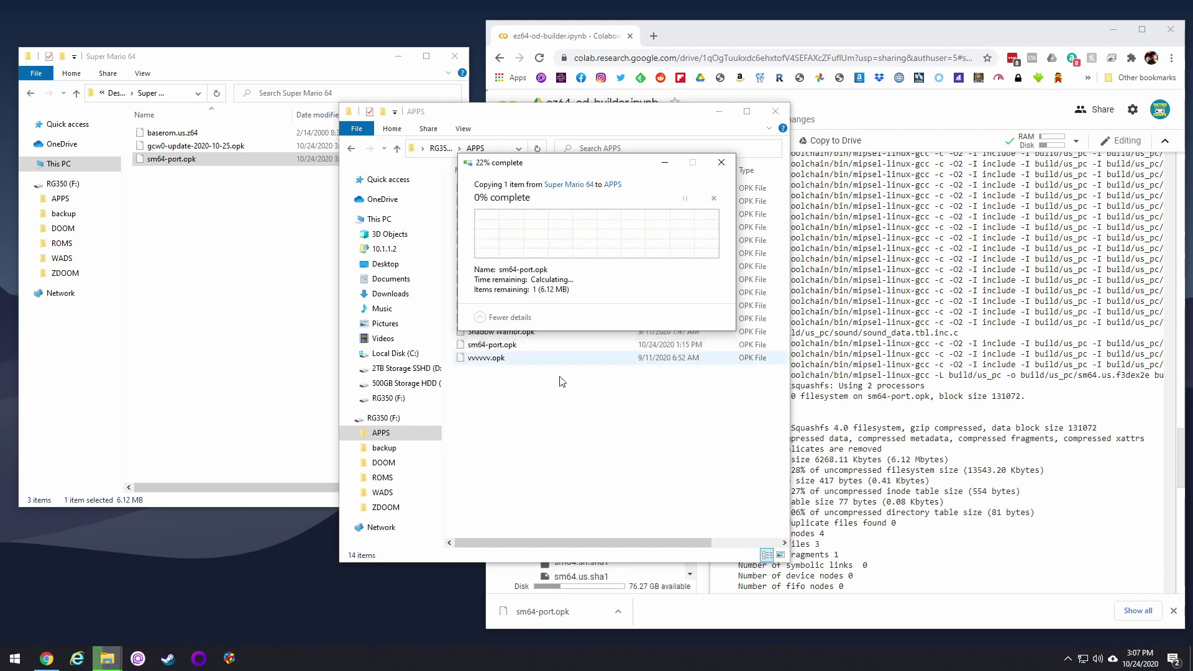
left_click(566, 420)
left_click(775, 115)
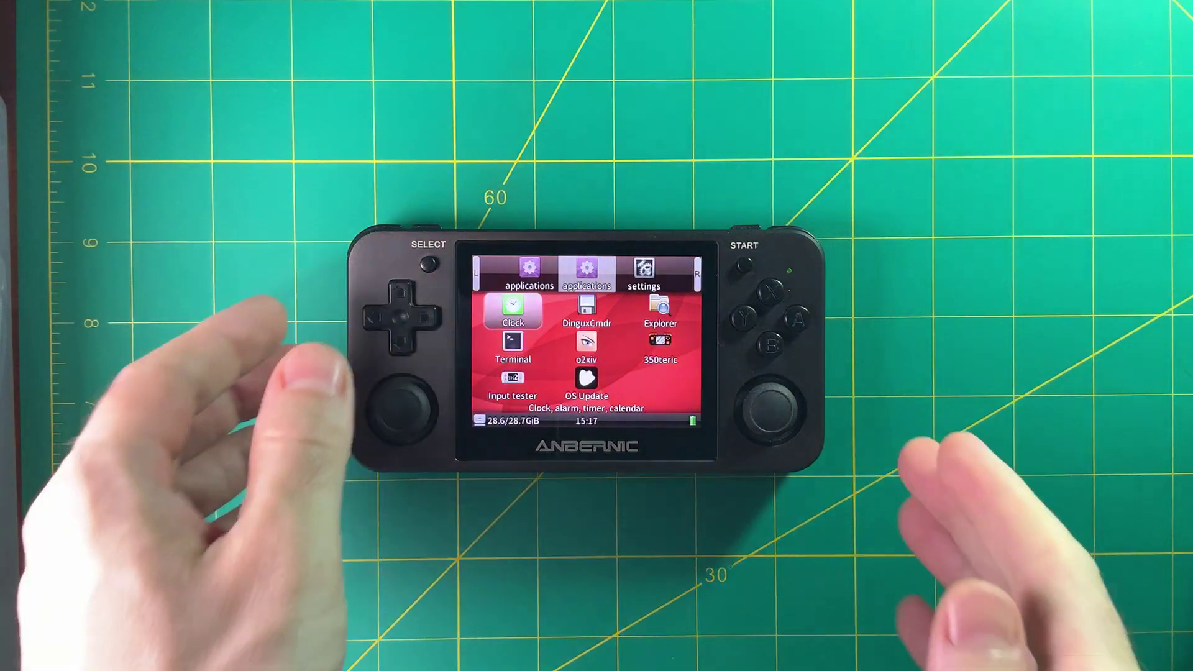
key("Down")
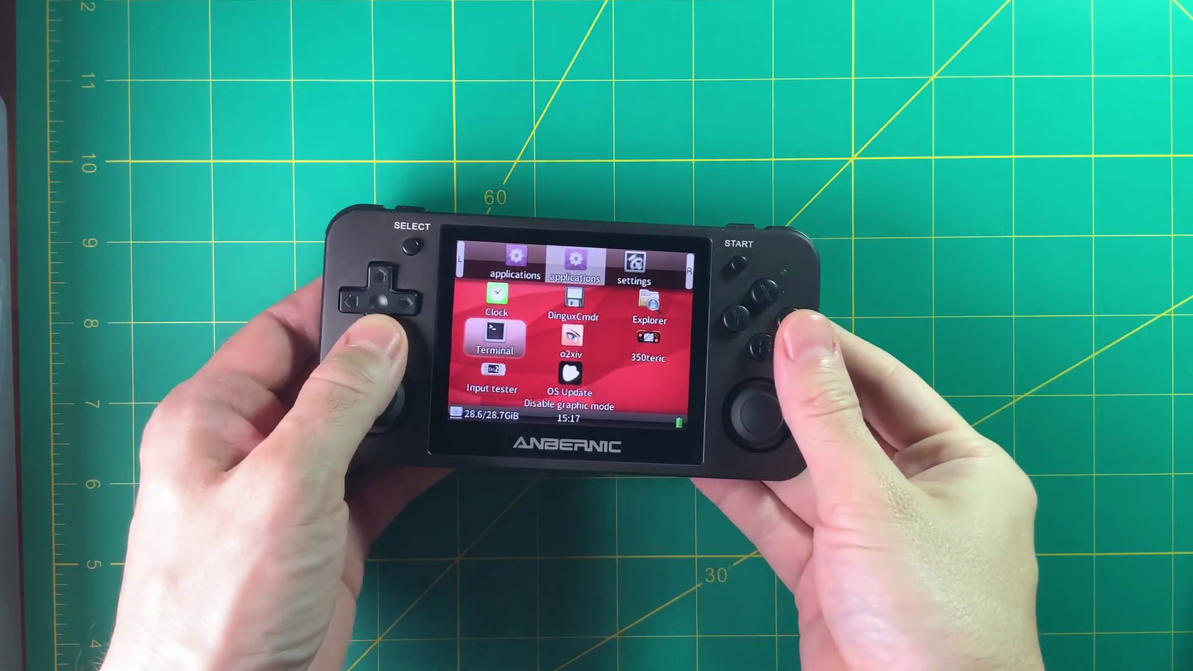
key("Down")
key("Right")
key("Up")
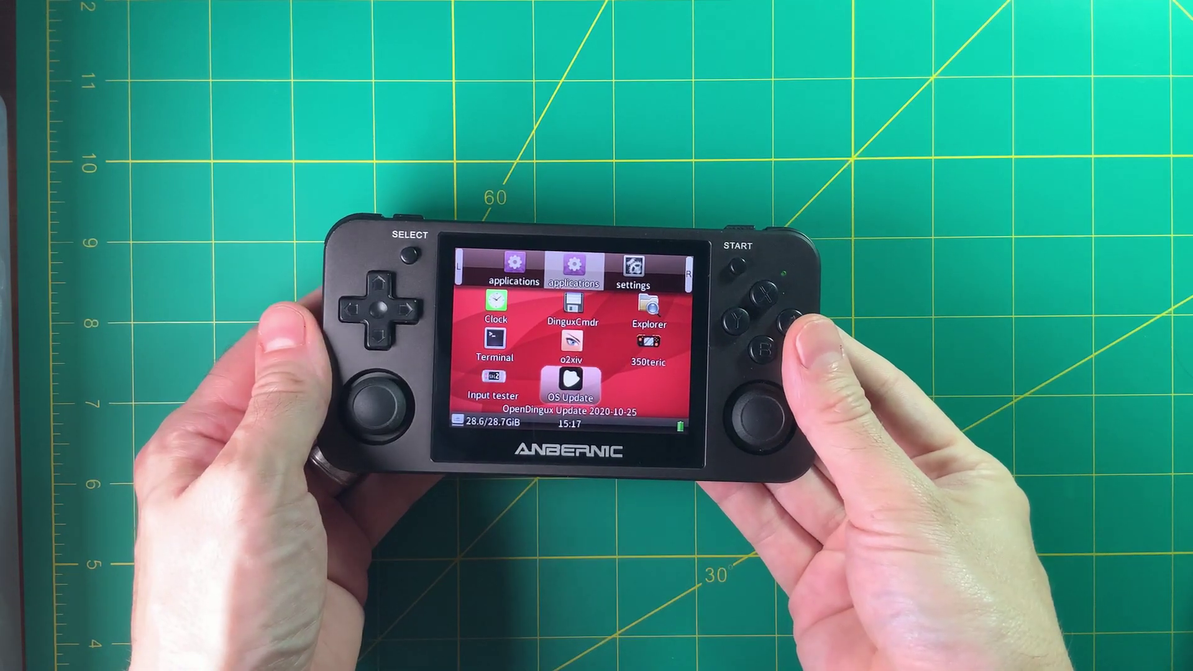
key("Right")
key("Return")
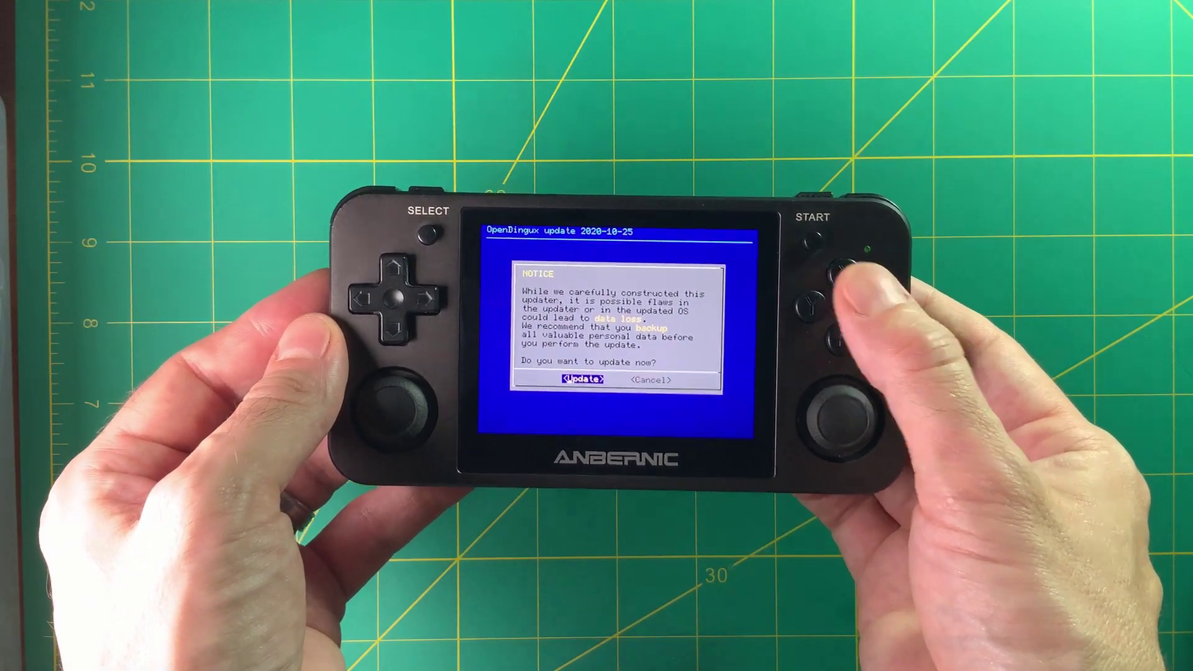
key("Return")
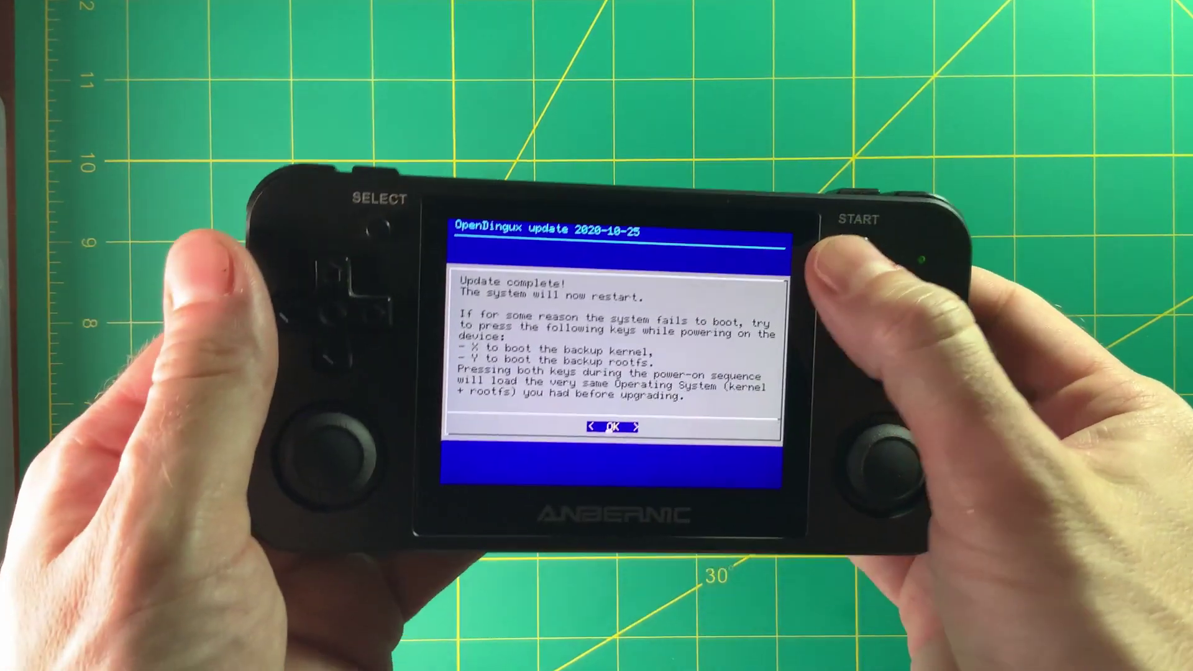
key("Return")
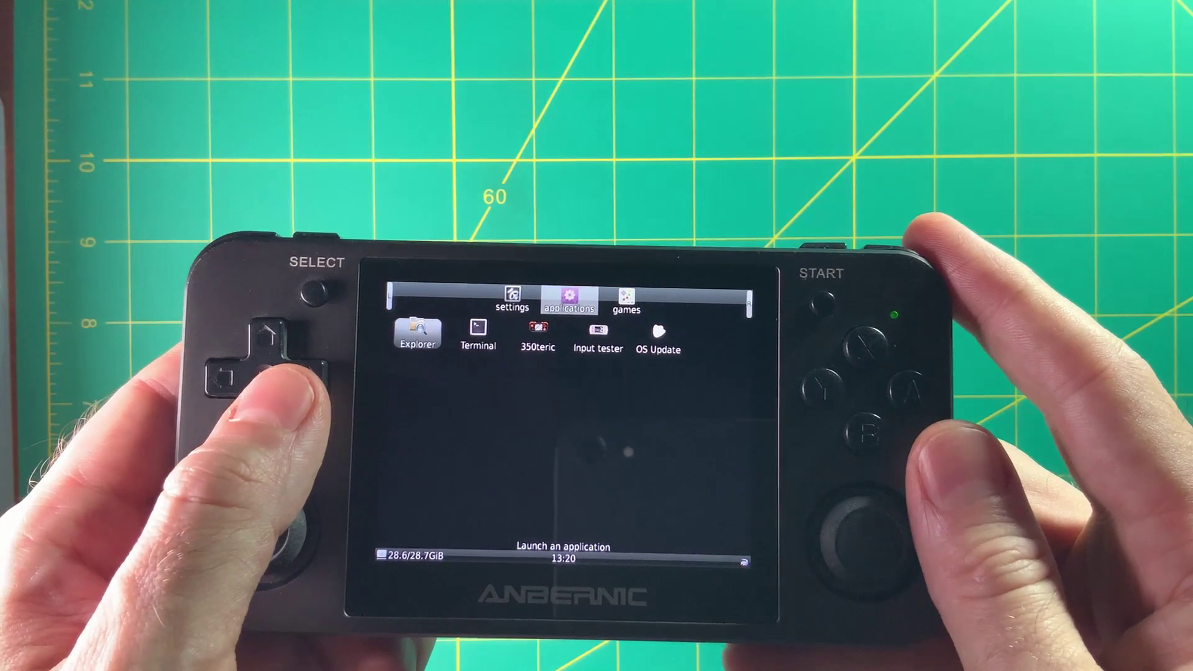
key("Right")
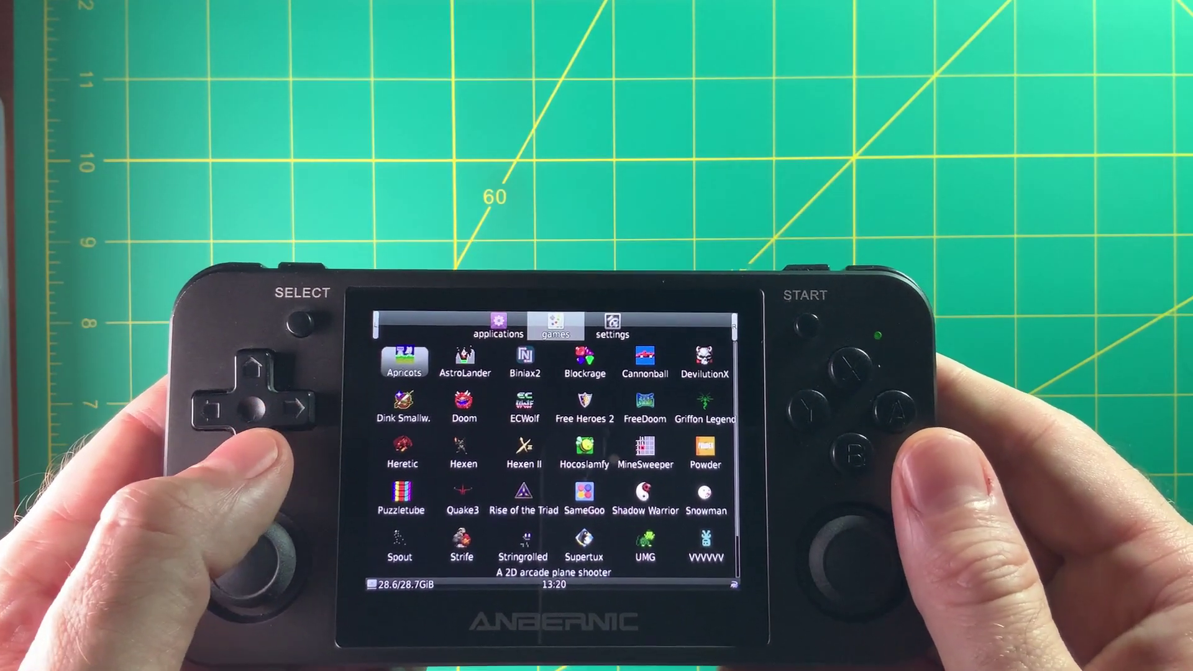
key("Down")
key("Down")
key("Down")
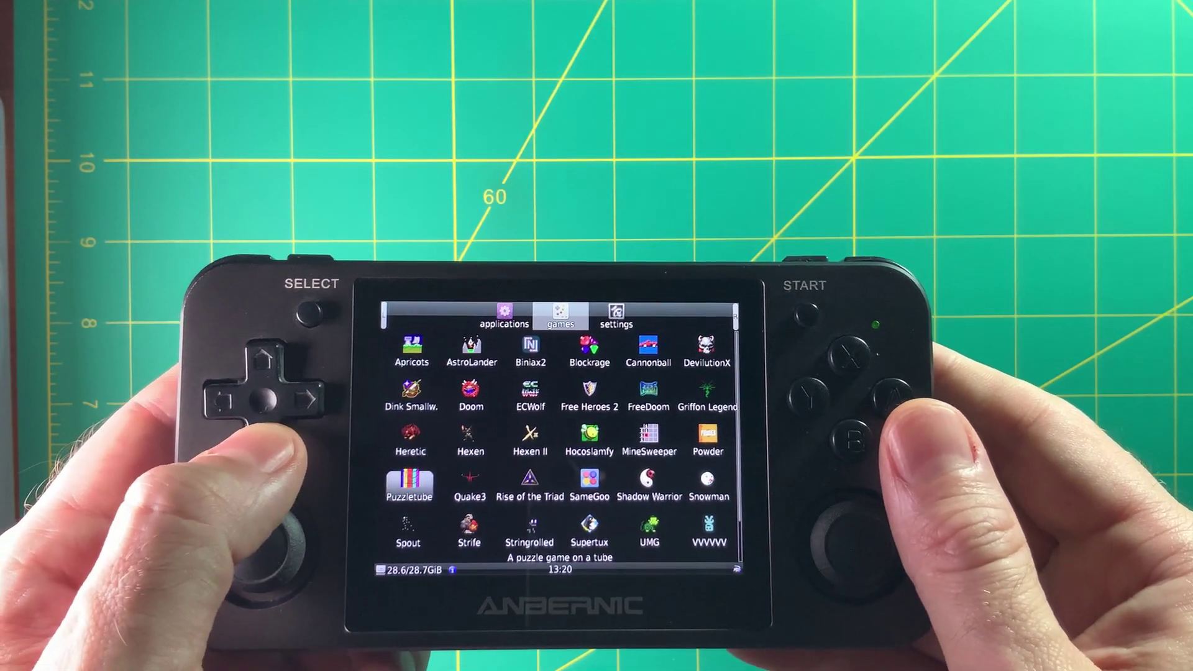
key("Down")
key("Down")
key("Right")
key("Right")
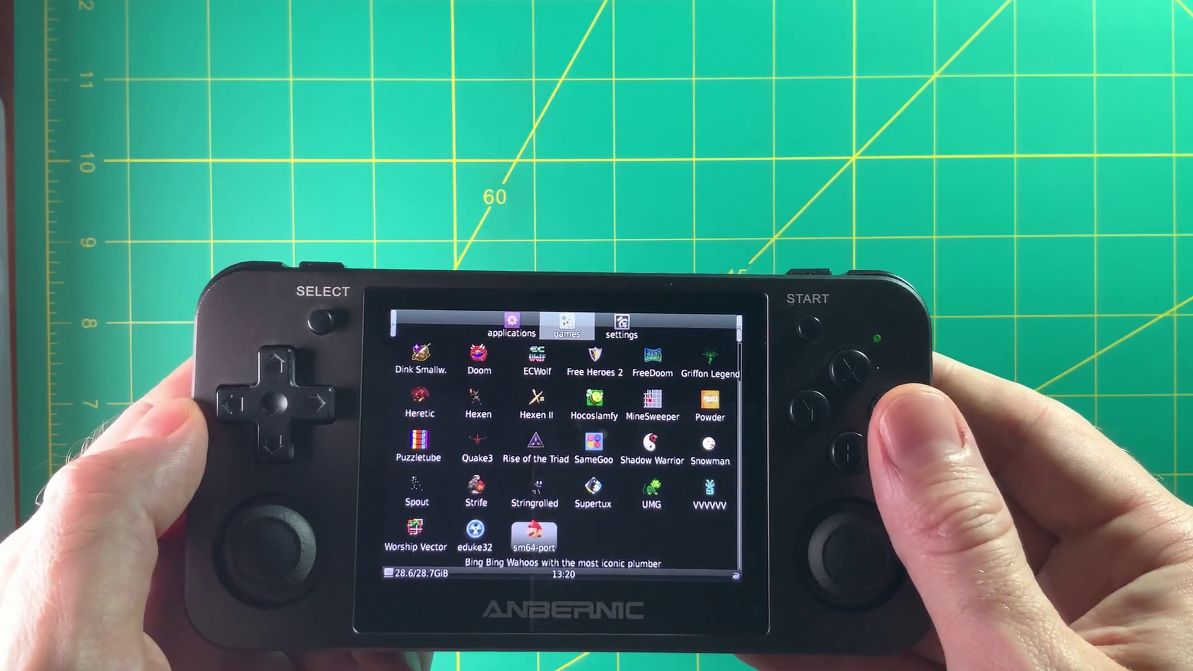
key("Return")
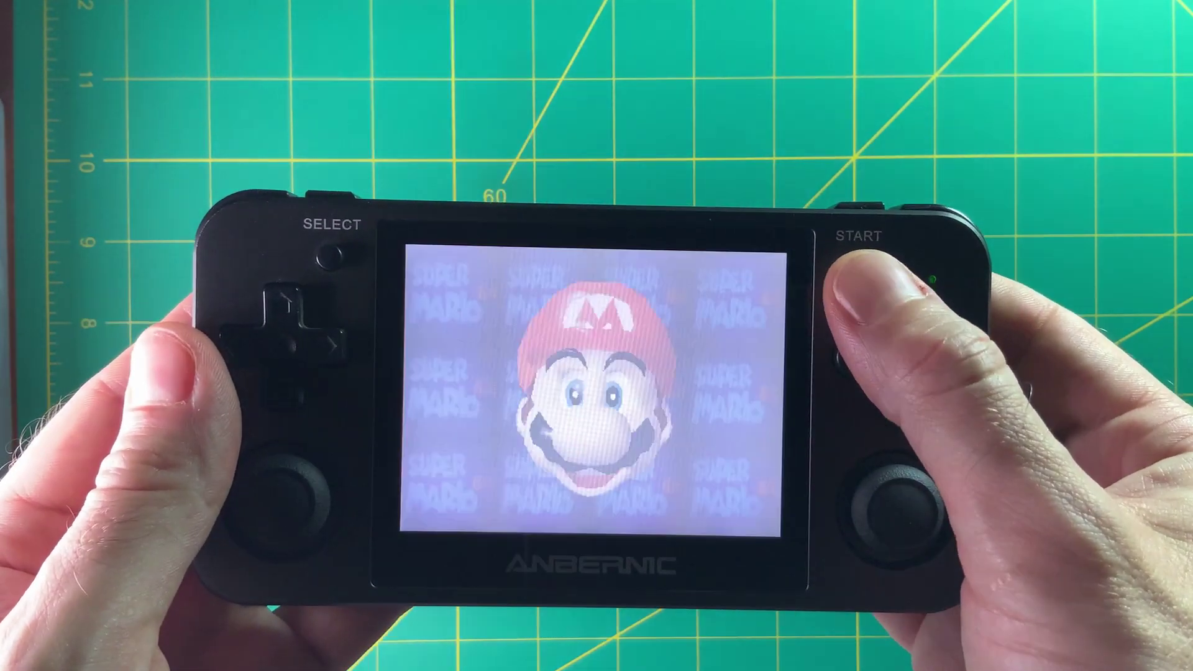
key("Return")
key("Return")
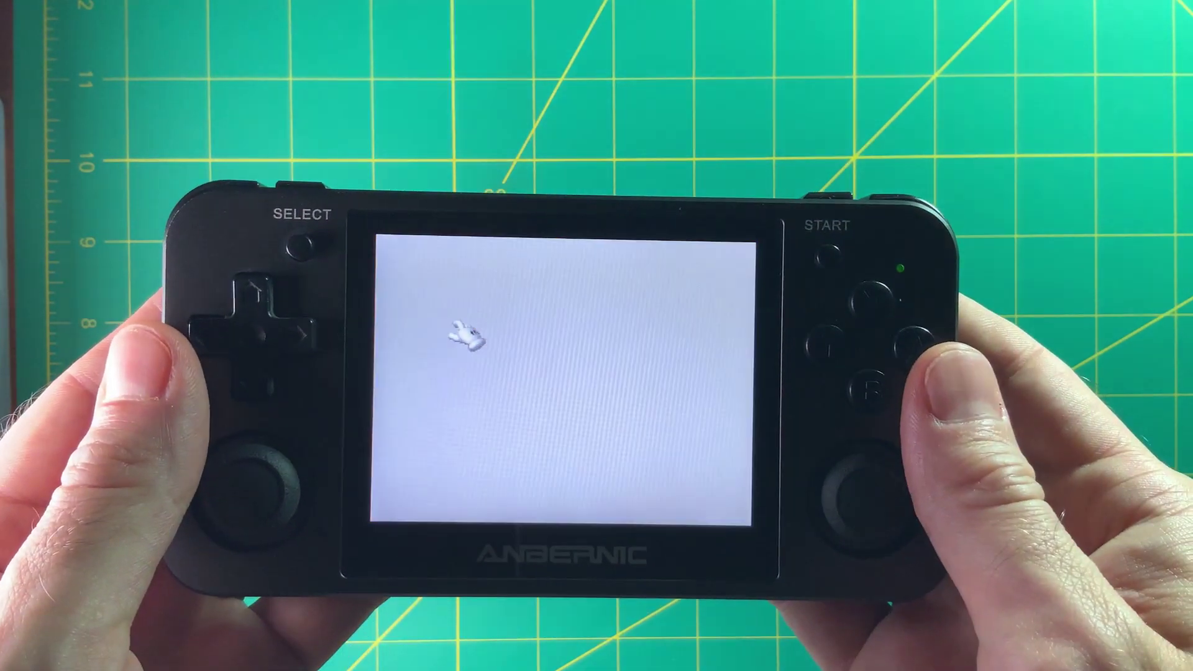